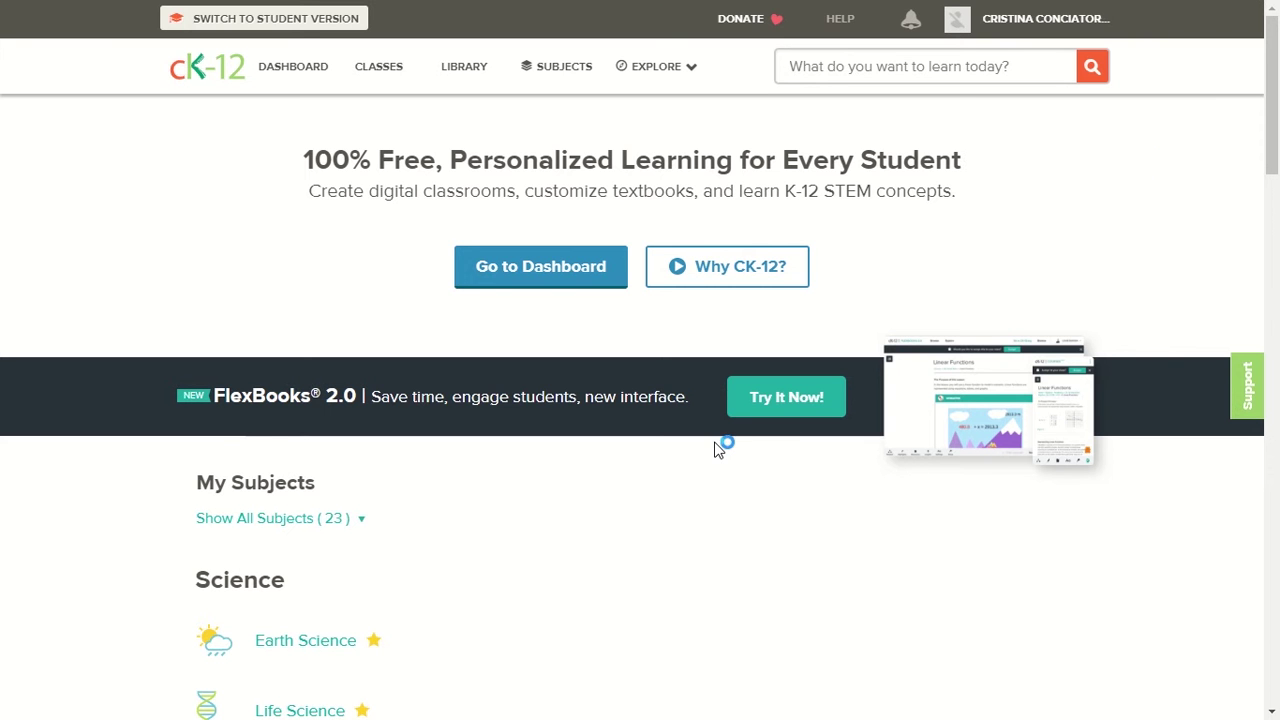
Scroll the home page down to the Science subjects: Earth Science, Life Science, Physical Science and Biology
{"action": "scroll", "coordinate": [718, 446], "scroll_direction": "down", "scroll_amount": 4}
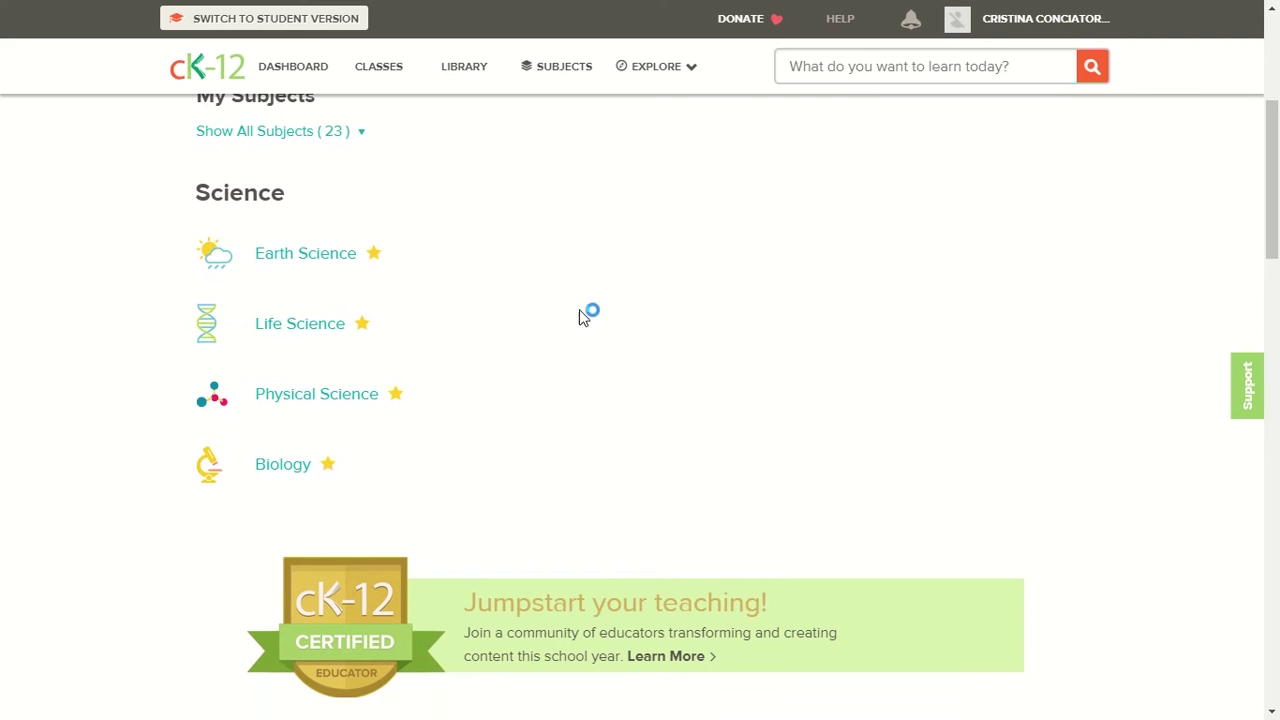
Open Biology under Science and list its FlexBook Textbooks, such as CK-12 Biology and Biology Concepts
{"action": "left_click", "coordinate": [284, 466]}
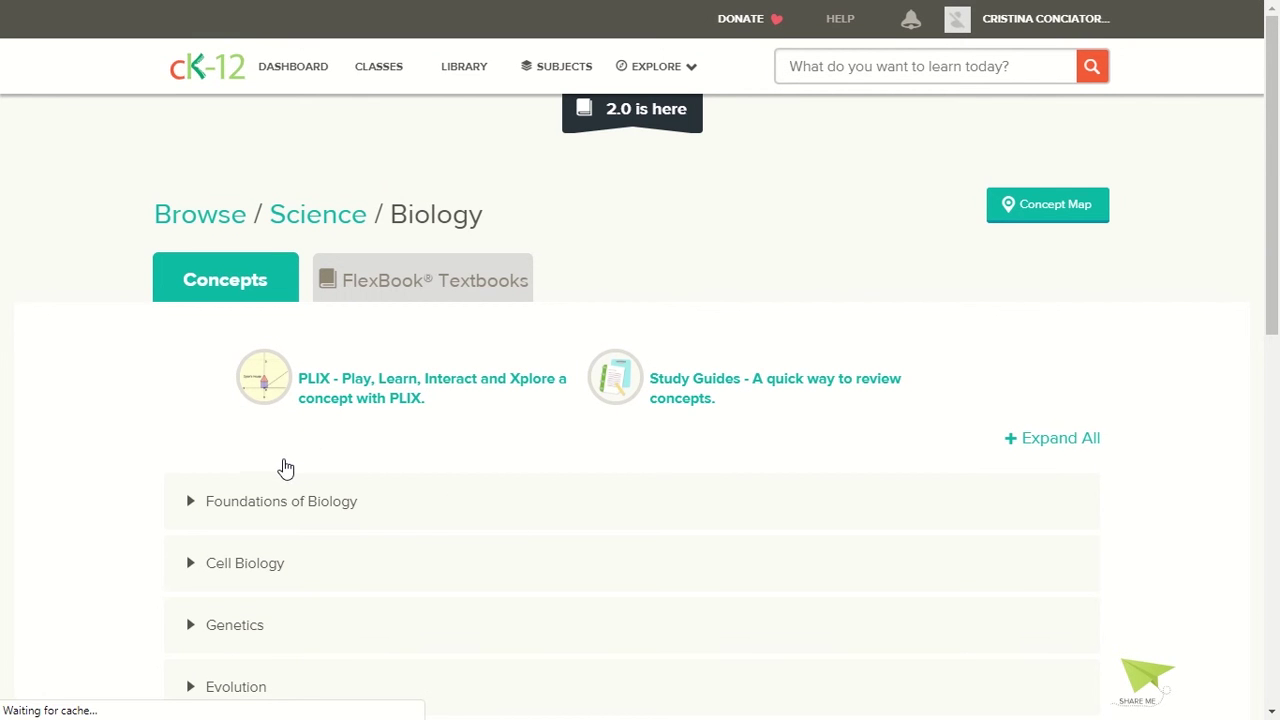
{"action": "left_click", "coordinate": [440, 289]}
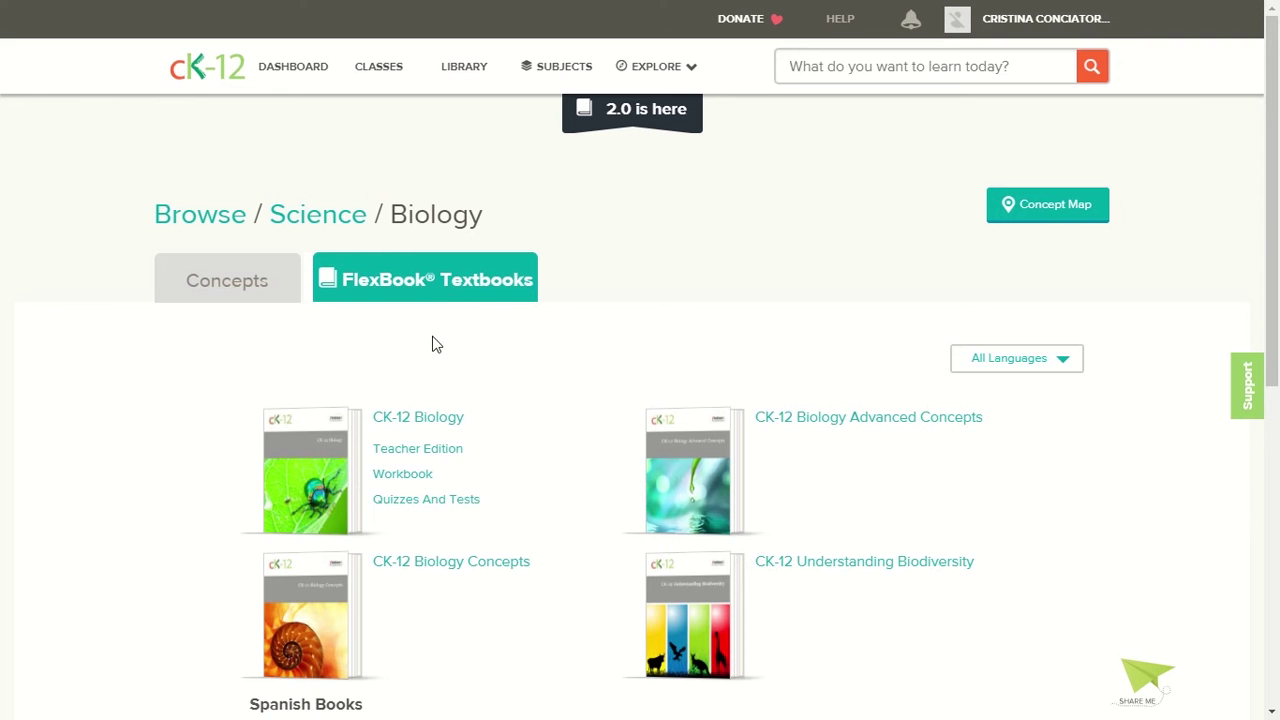
Open the CK-12 Biology textbook and review its Resources and Details tabs
{"action": "left_click", "coordinate": [430, 420]}
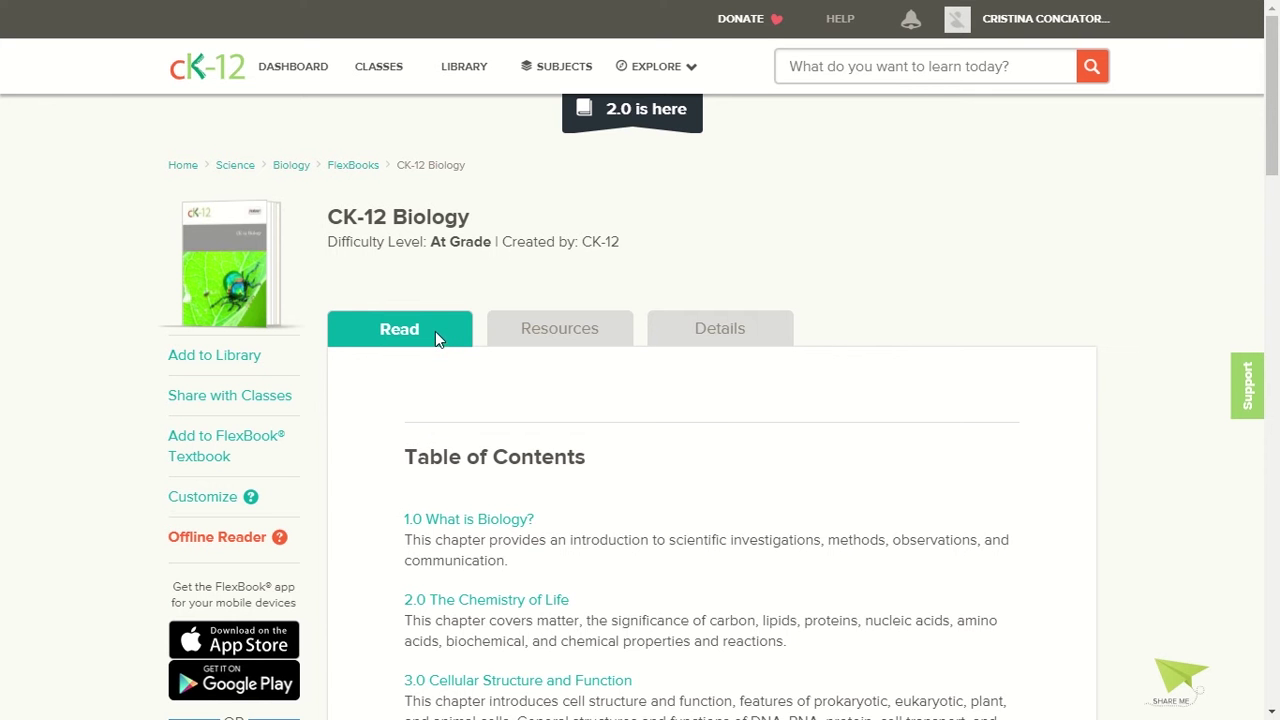
{"action": "scroll", "coordinate": [490, 515], "scroll_direction": "down", "scroll_amount": 8}
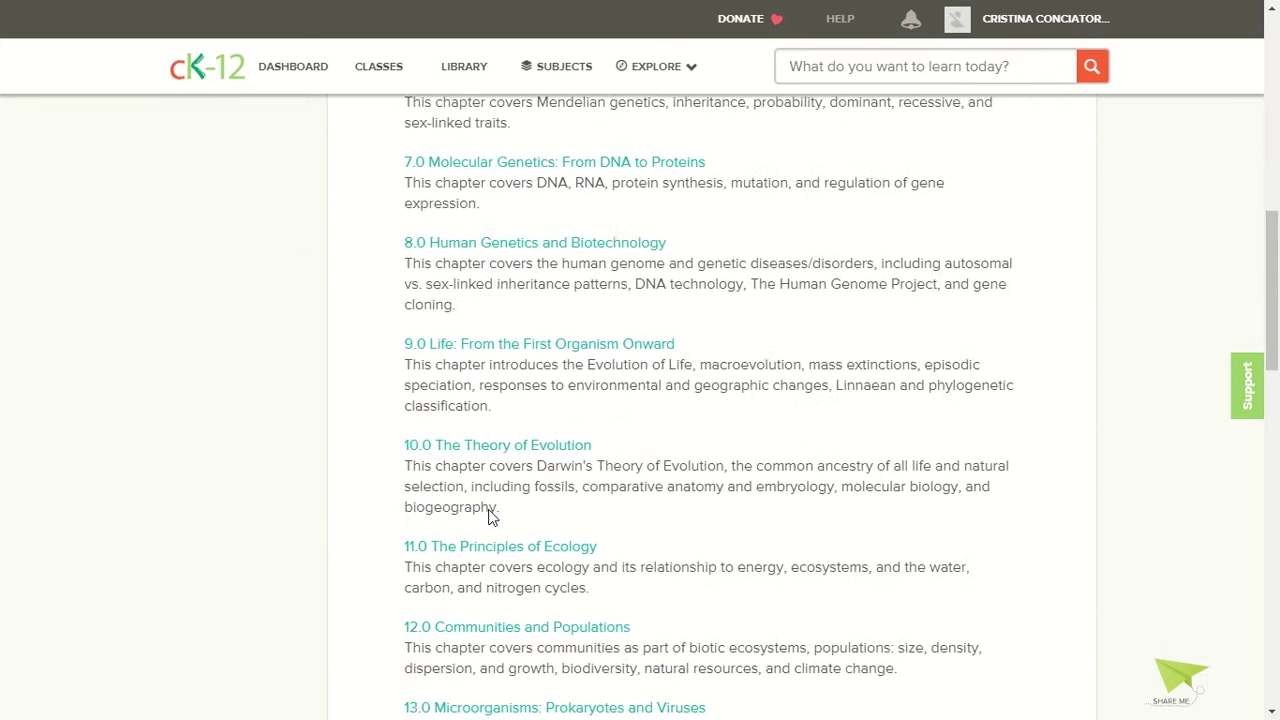
{"action": "scroll", "coordinate": [490, 515], "scroll_direction": "up", "scroll_amount": 10}
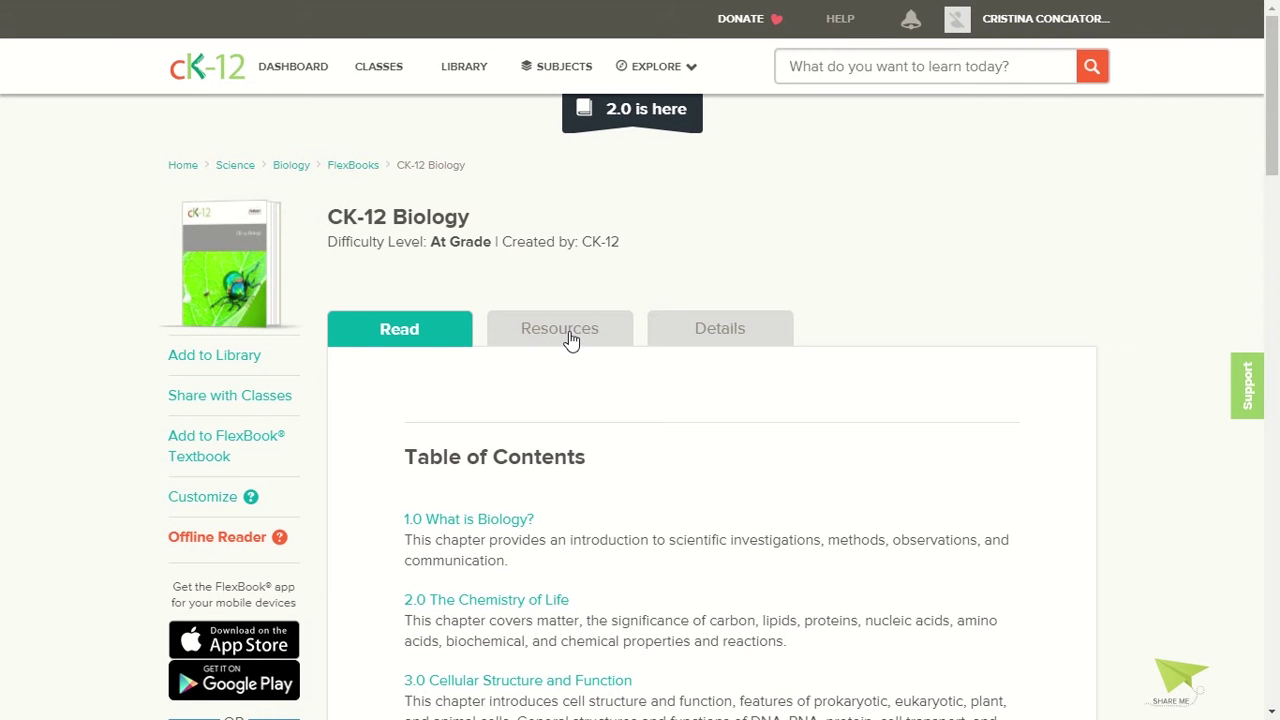
{"action": "left_click", "coordinate": [570, 338]}
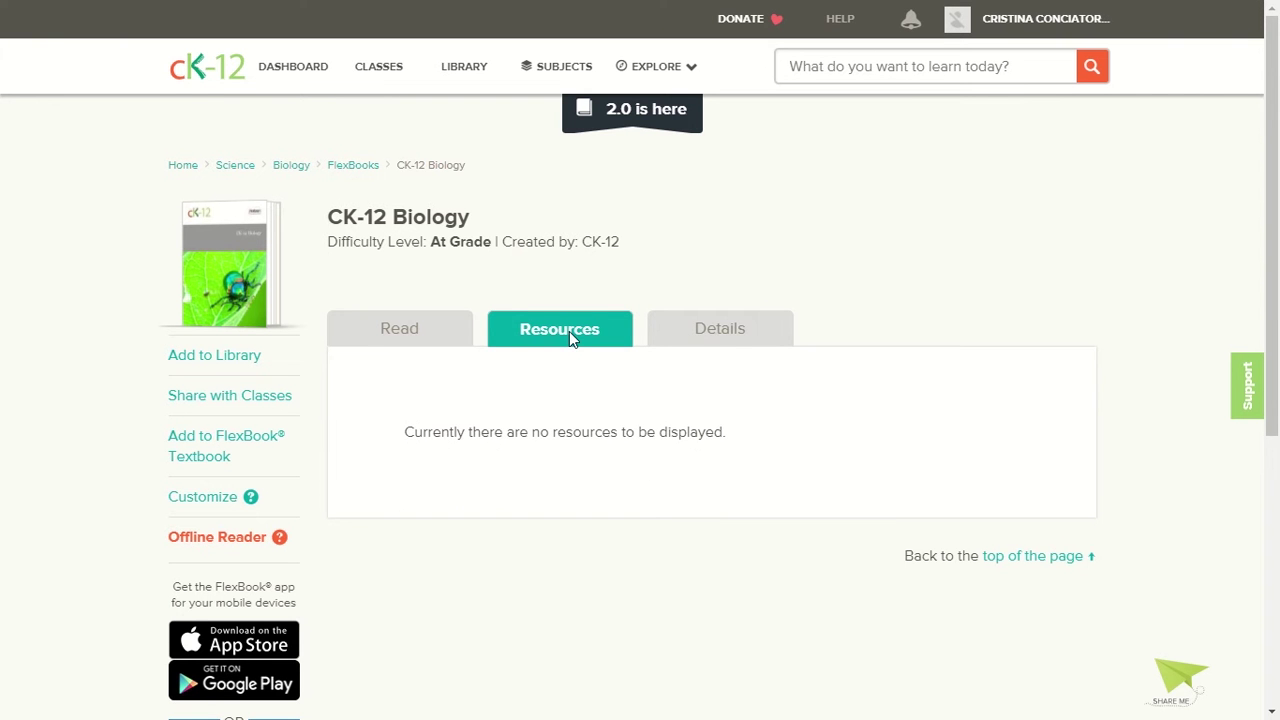
{"action": "triple_click", "coordinate": [731, 330]}
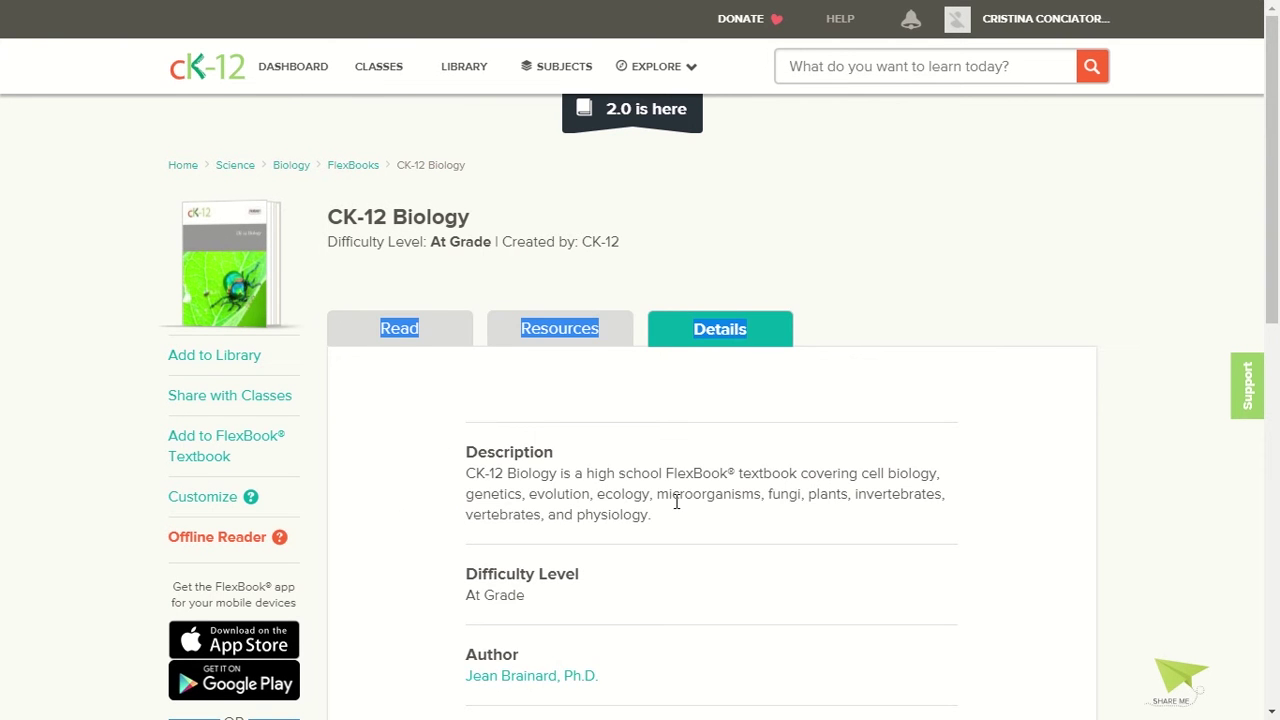
{"action": "scroll", "coordinate": [676, 501], "scroll_direction": "down", "scroll_amount": 2}
{"action": "scroll", "coordinate": [676, 501], "scroll_direction": "down", "scroll_amount": 1}
{"action": "scroll", "coordinate": [676, 501], "scroll_direction": "up", "scroll_amount": 3}
Start a customized copy of CK-12 Biology and dismiss the new-features notice
{"action": "left_click", "coordinate": [217, 502]}
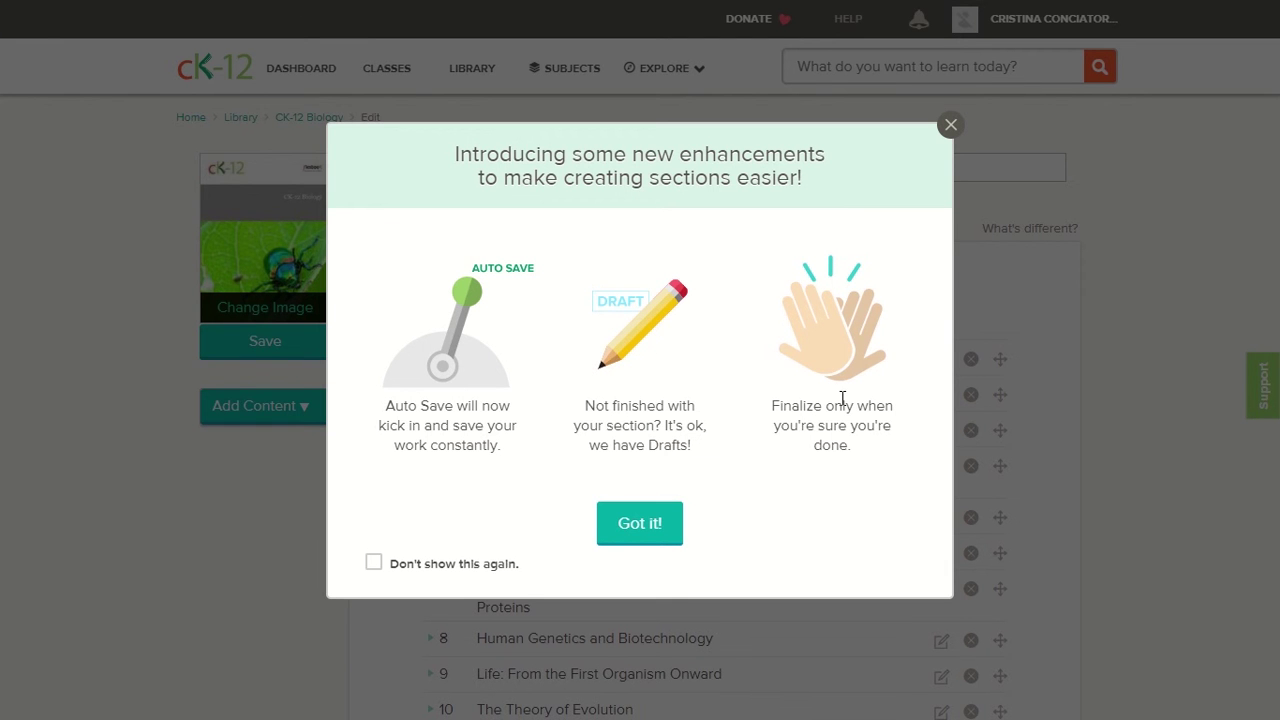
{"action": "left_click", "coordinate": [642, 527]}
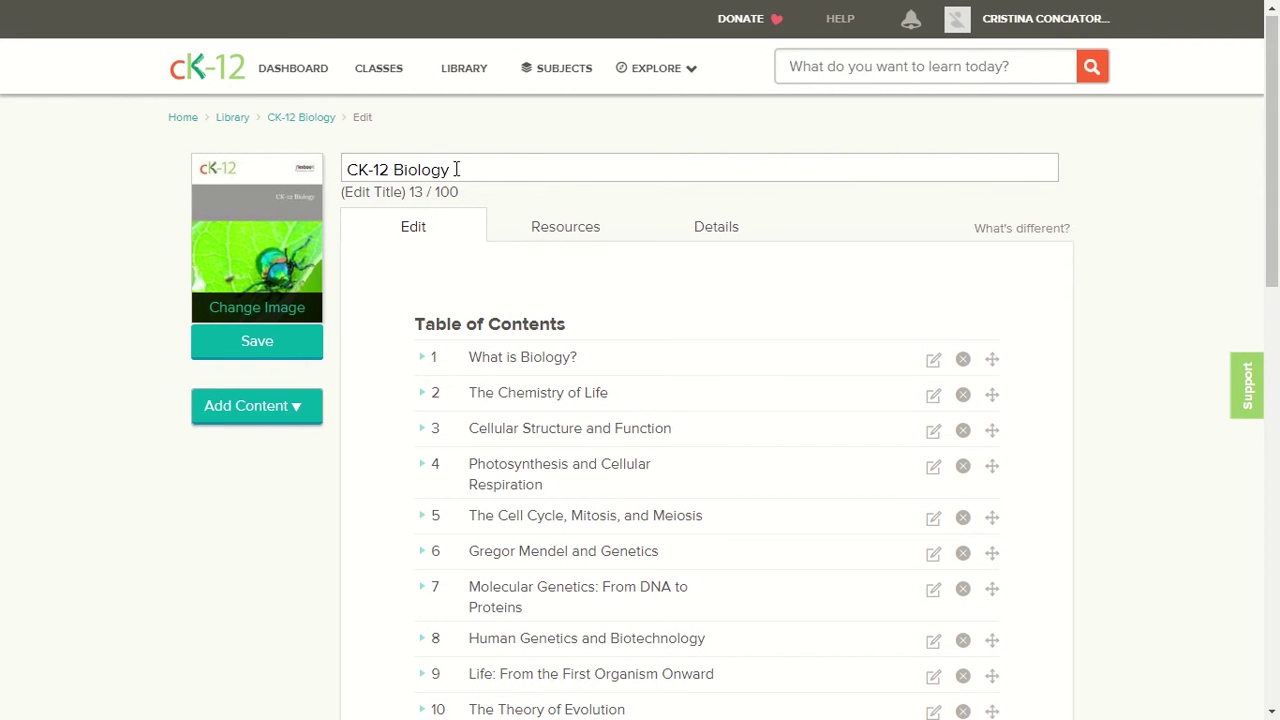
Rename the book title from 'CK-12 Biology' to 'Biology 9'
{"action": "left_click", "coordinate": [394, 168]}
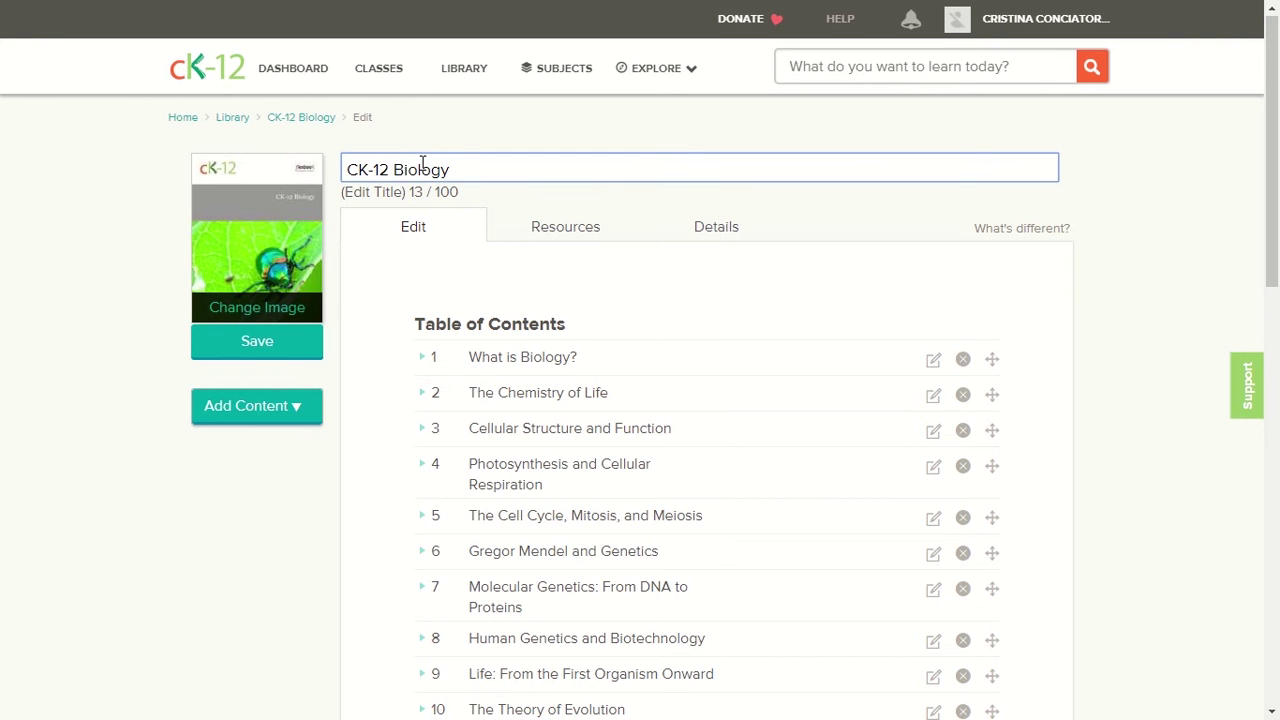
{"action": "key", "text": "BackSpace"}
{"action": "key", "text": "BackSpace"}
{"action": "key", "text": "BackSpace"}
{"action": "key", "text": "BackSpace"}
{"action": "key", "text": "BackSpace"}
{"action": "key", "text": "BackSpace"}
{"action": "type", "text": "9"}
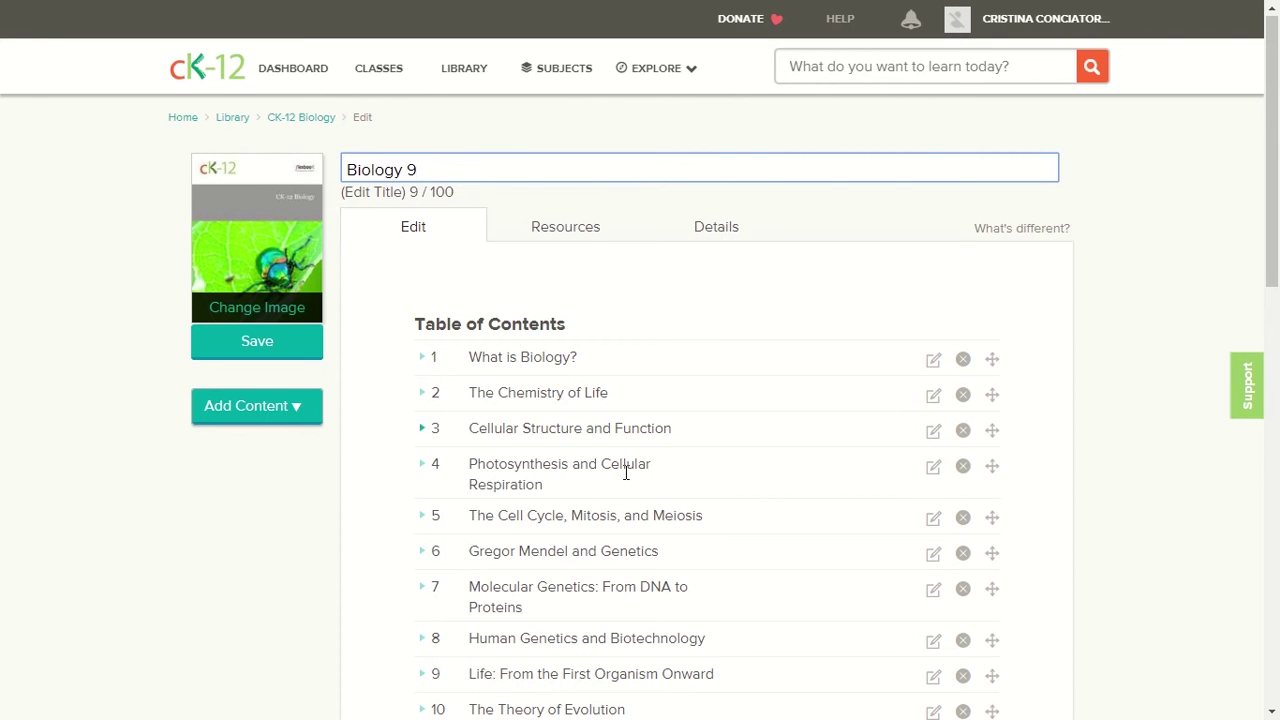
Scroll through the 26-chapter Table of Contents down to Biology Glossary
{"action": "scroll", "coordinate": [627, 482], "scroll_direction": "down", "scroll_amount": 1}
{"action": "scroll", "coordinate": [627, 482], "scroll_direction": "down", "scroll_amount": 3}
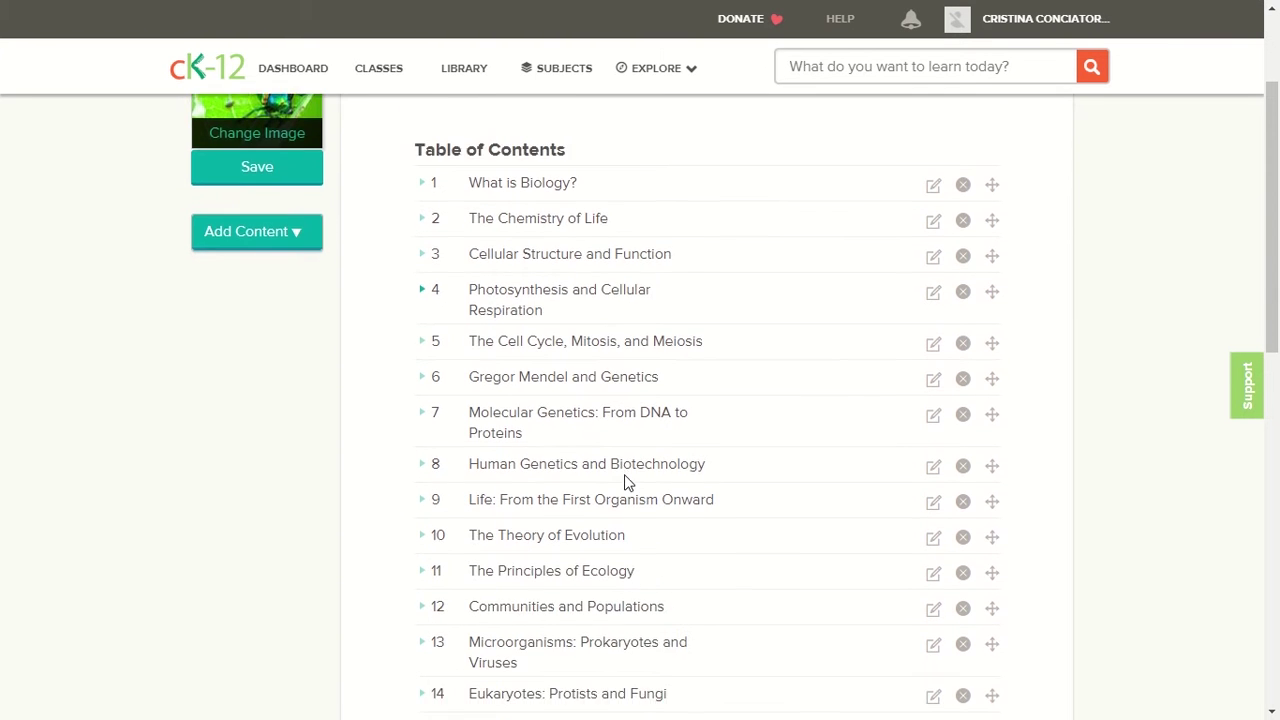
{"action": "scroll", "coordinate": [624, 474], "scroll_direction": "down", "scroll_amount": 4}
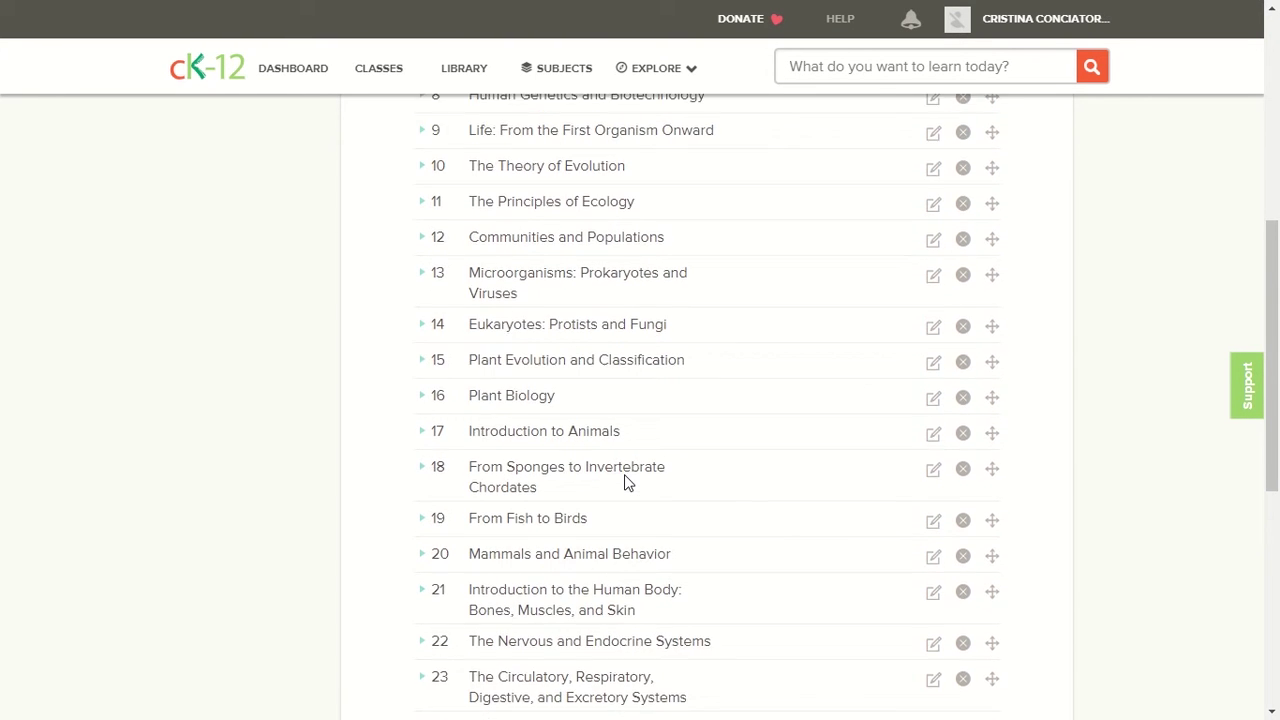
{"action": "scroll", "coordinate": [627, 482], "scroll_direction": "down", "scroll_amount": 2}
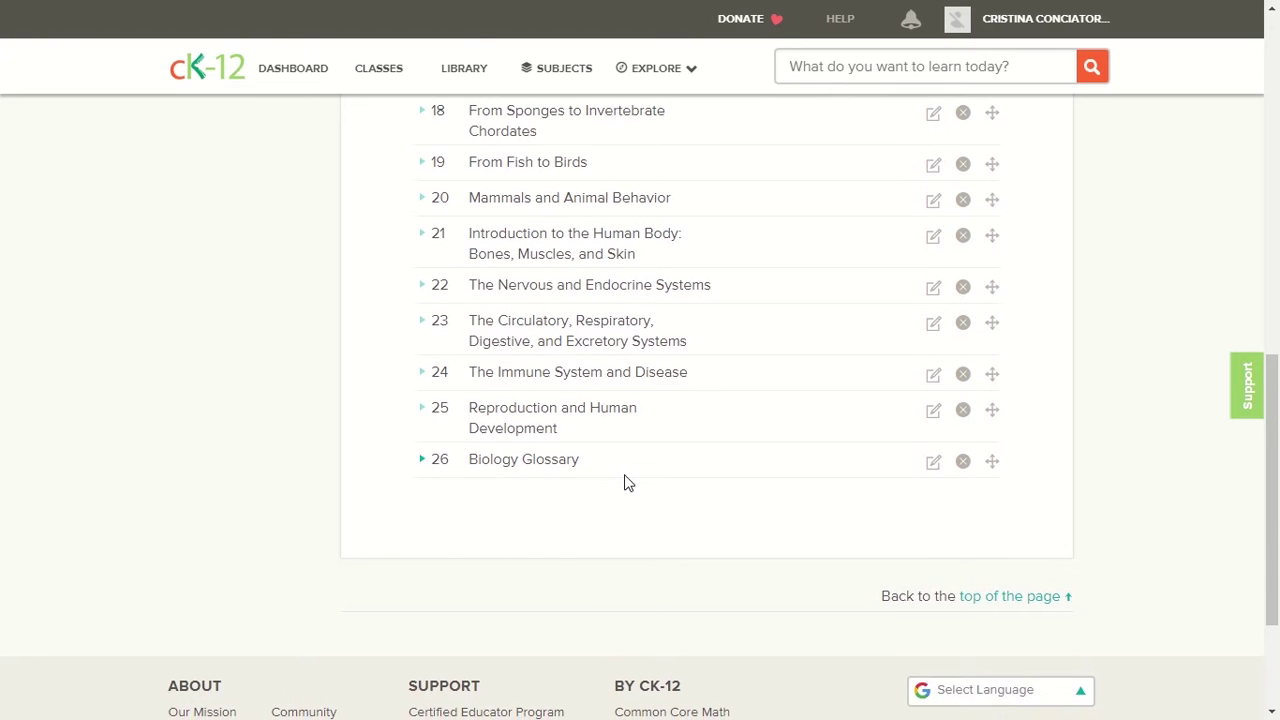
{"action": "scroll", "coordinate": [624, 482], "scroll_direction": "up", "scroll_amount": 4}
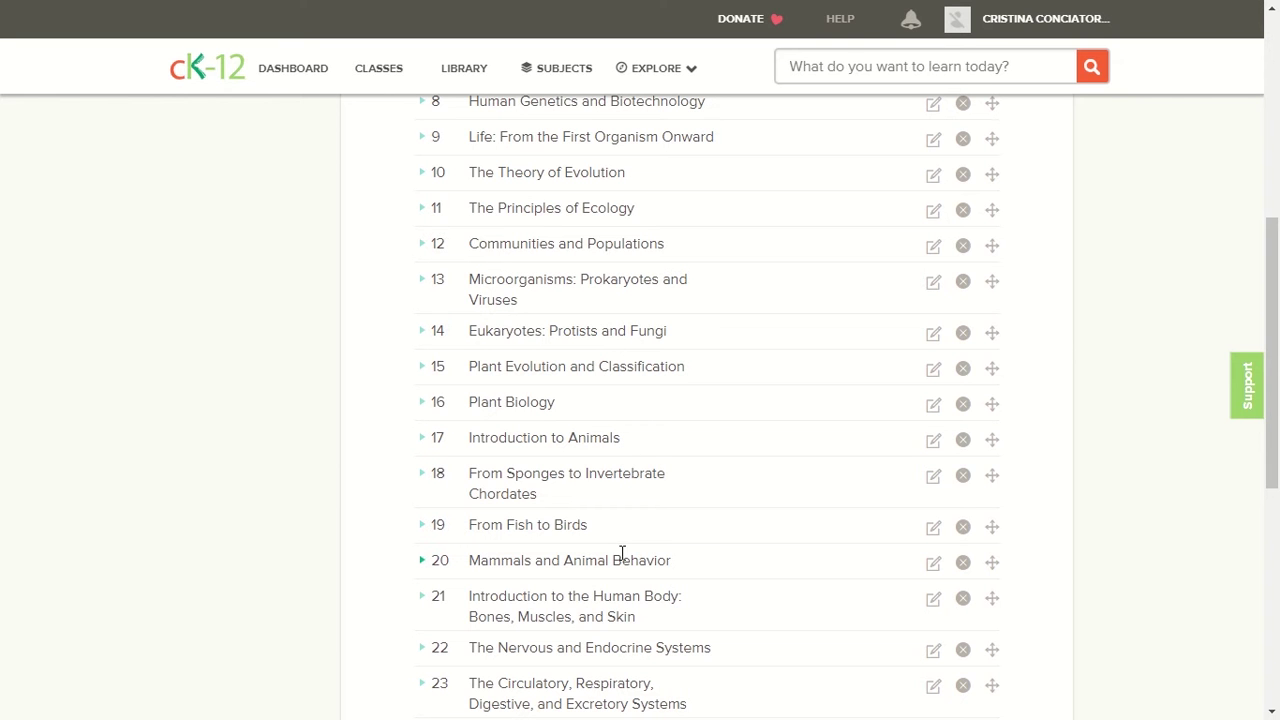
Remove the Plant Biology and Introduction to Animals chapters, confirming each removal
{"action": "left_click", "coordinate": [963, 406]}
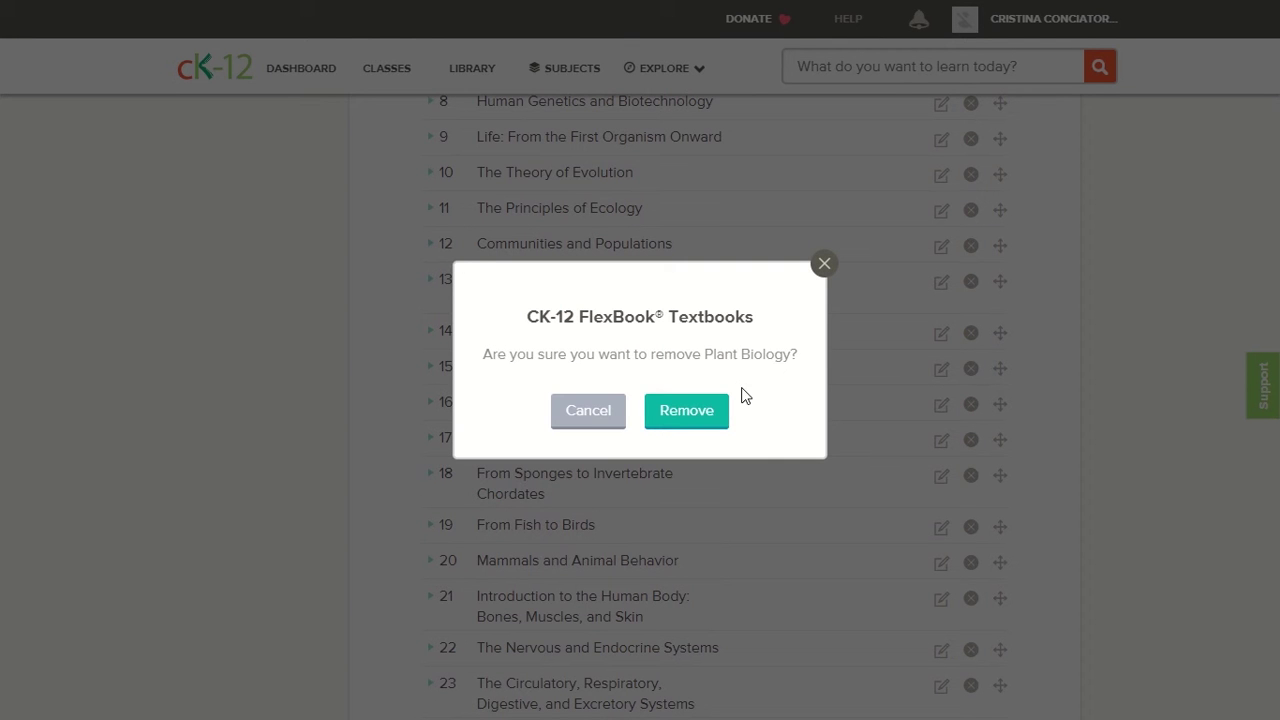
{"action": "left_click", "coordinate": [708, 412]}
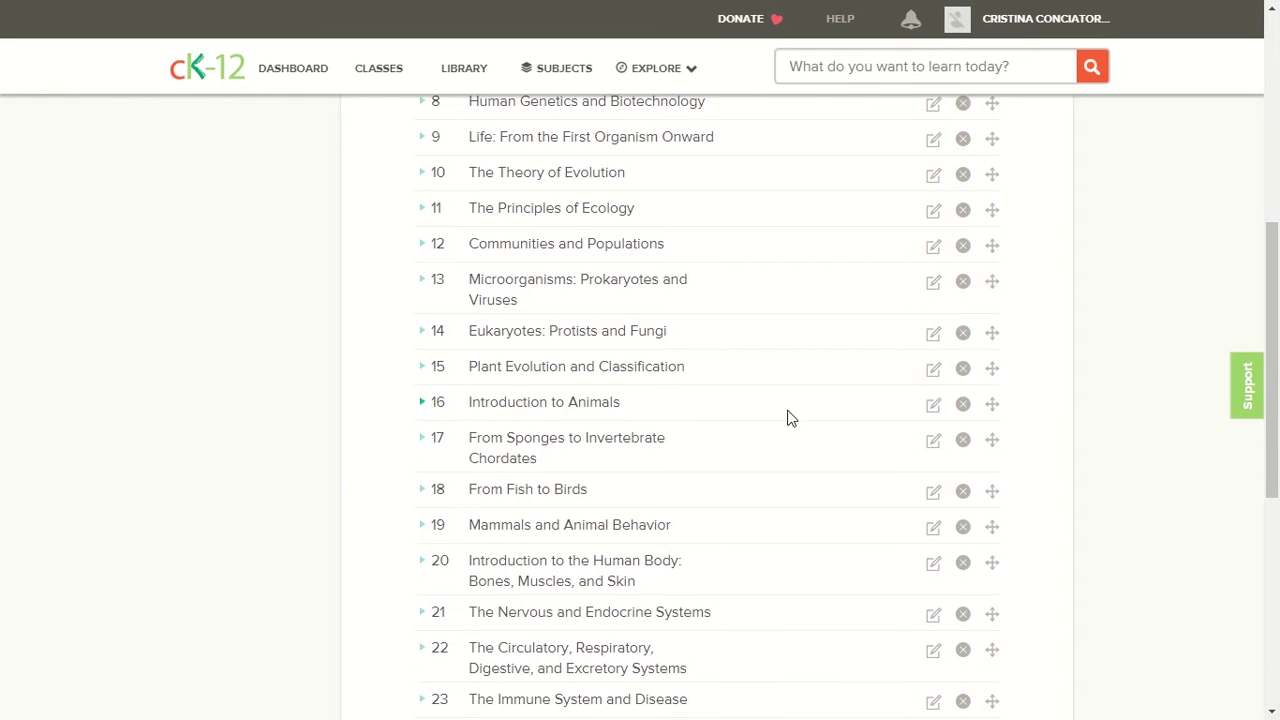
{"action": "left_click", "coordinate": [964, 410]}
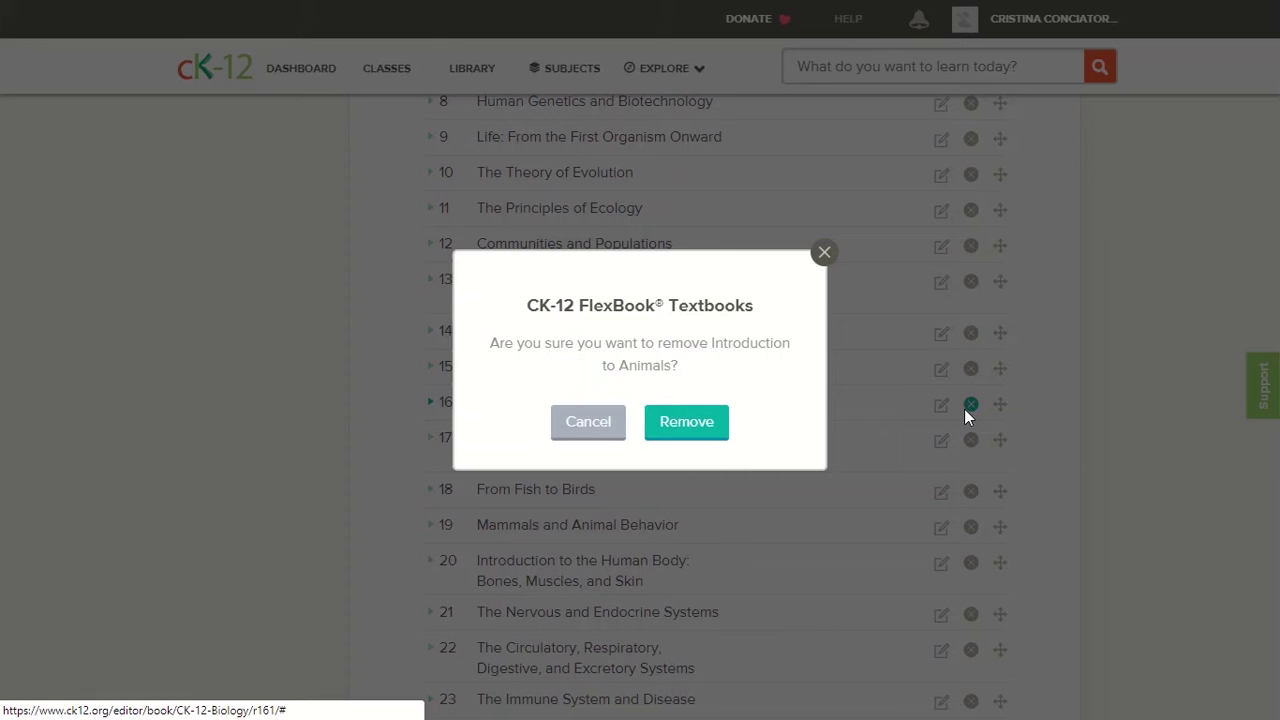
{"action": "left_click", "coordinate": [711, 424]}
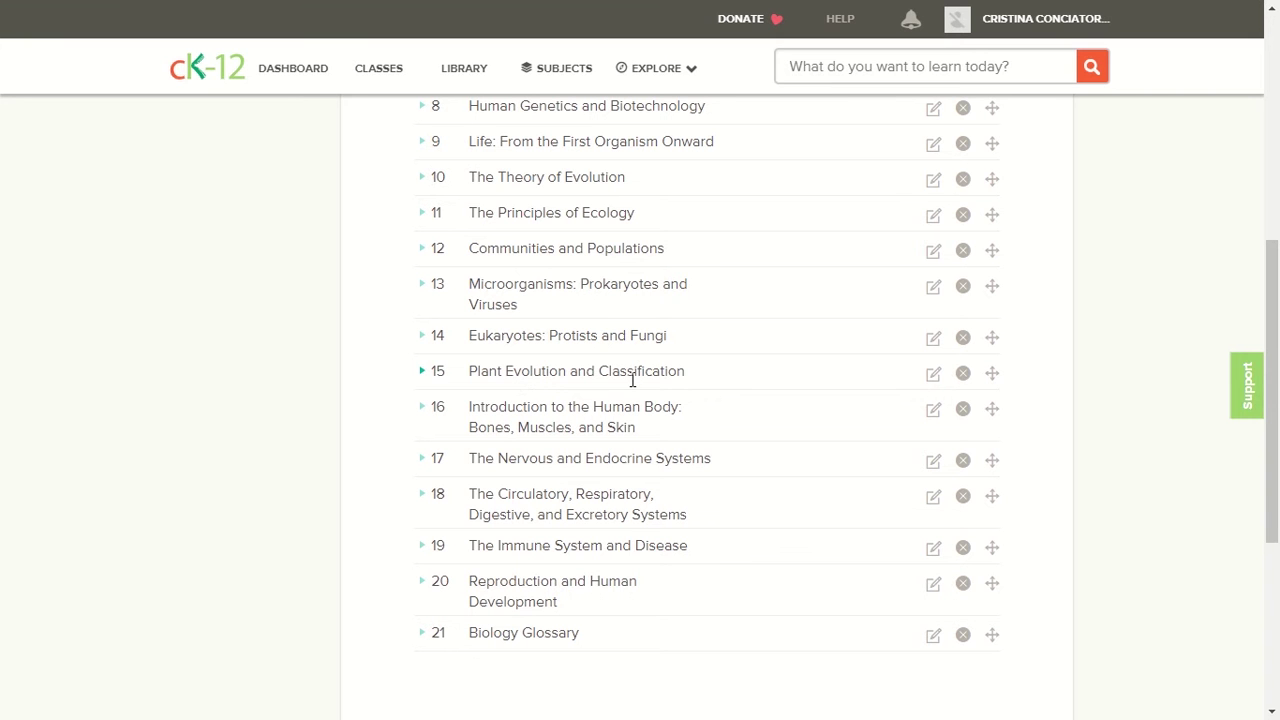
Expand chapter 15 and open lesson 15.2, Four Types of Modern Plants, keeping its title
{"action": "left_click", "coordinate": [421, 372]}
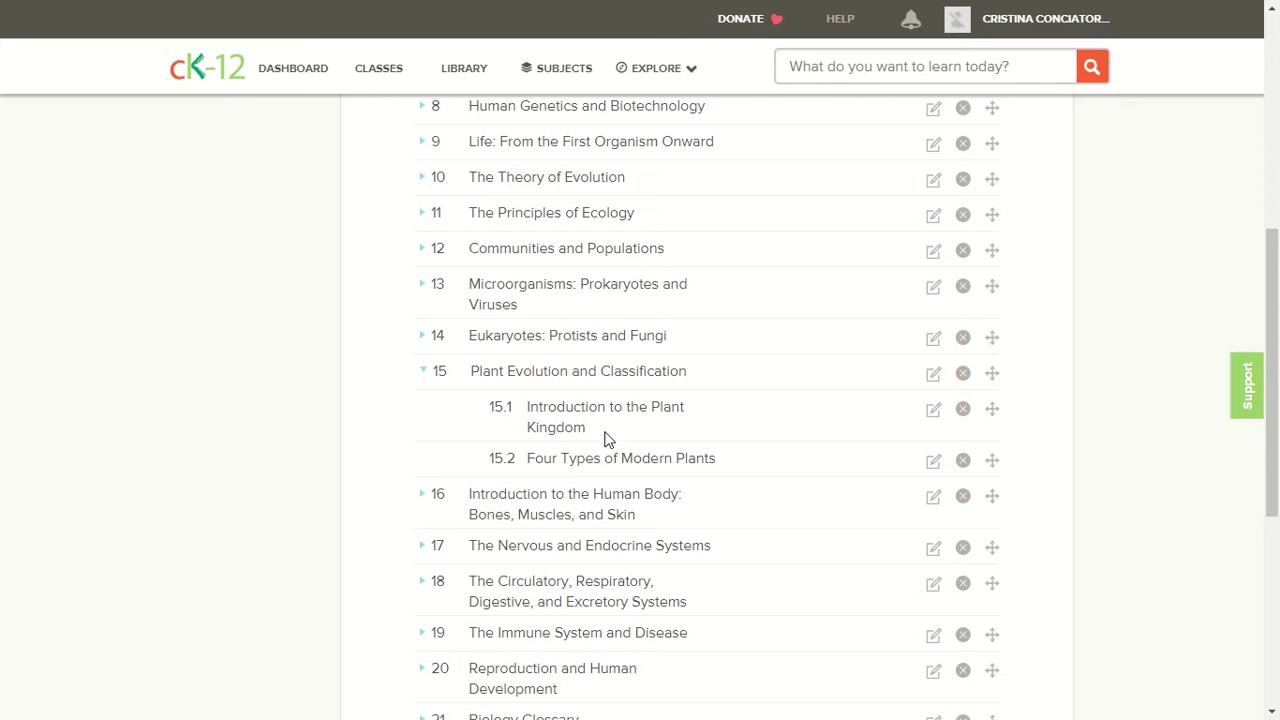
{"action": "left_click", "coordinate": [933, 462]}
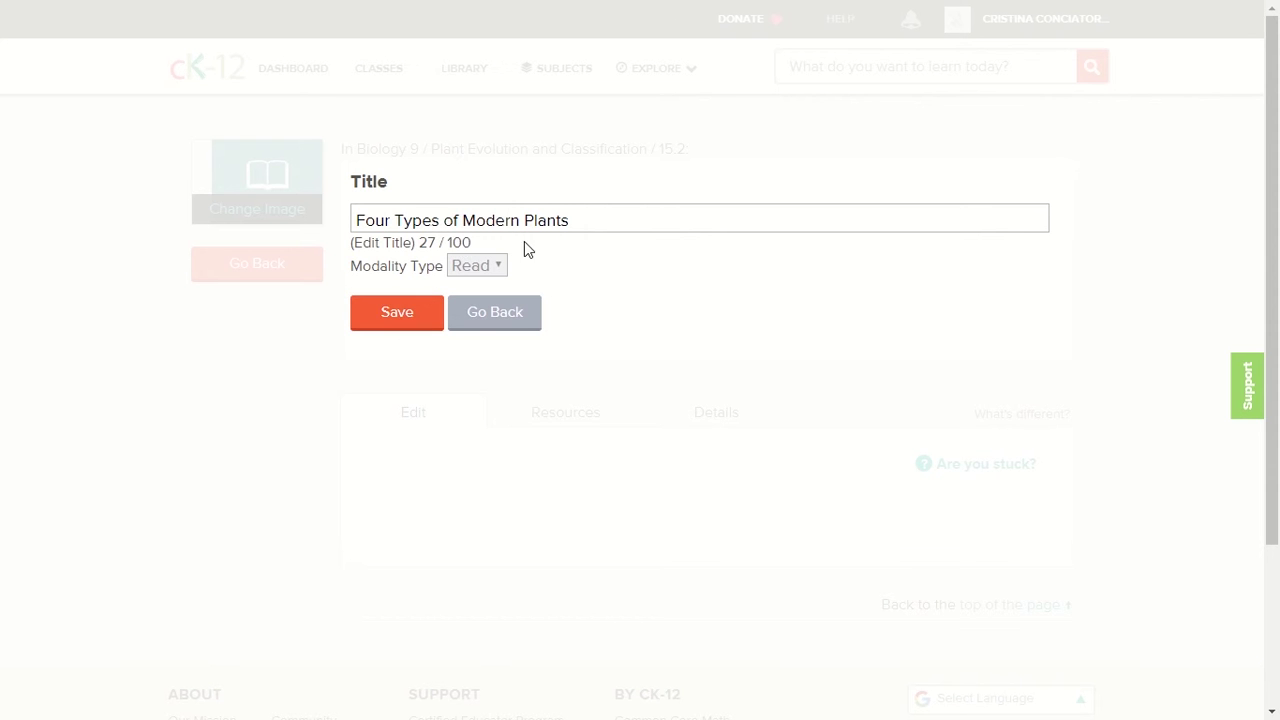
{"action": "left_click", "coordinate": [400, 313]}
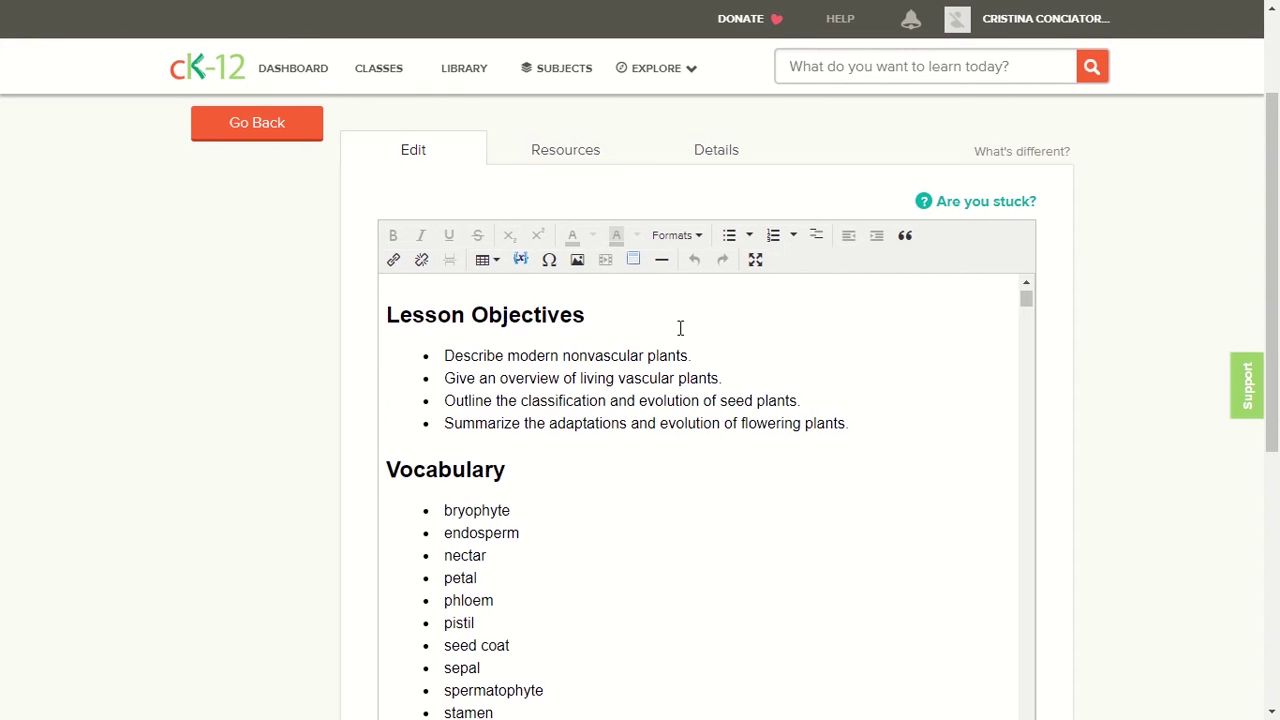
{"action": "scroll", "coordinate": [681, 326], "scroll_direction": "down", "scroll_amount": 3}
{"action": "scroll", "coordinate": [680, 328], "scroll_direction": "down", "scroll_amount": 10}
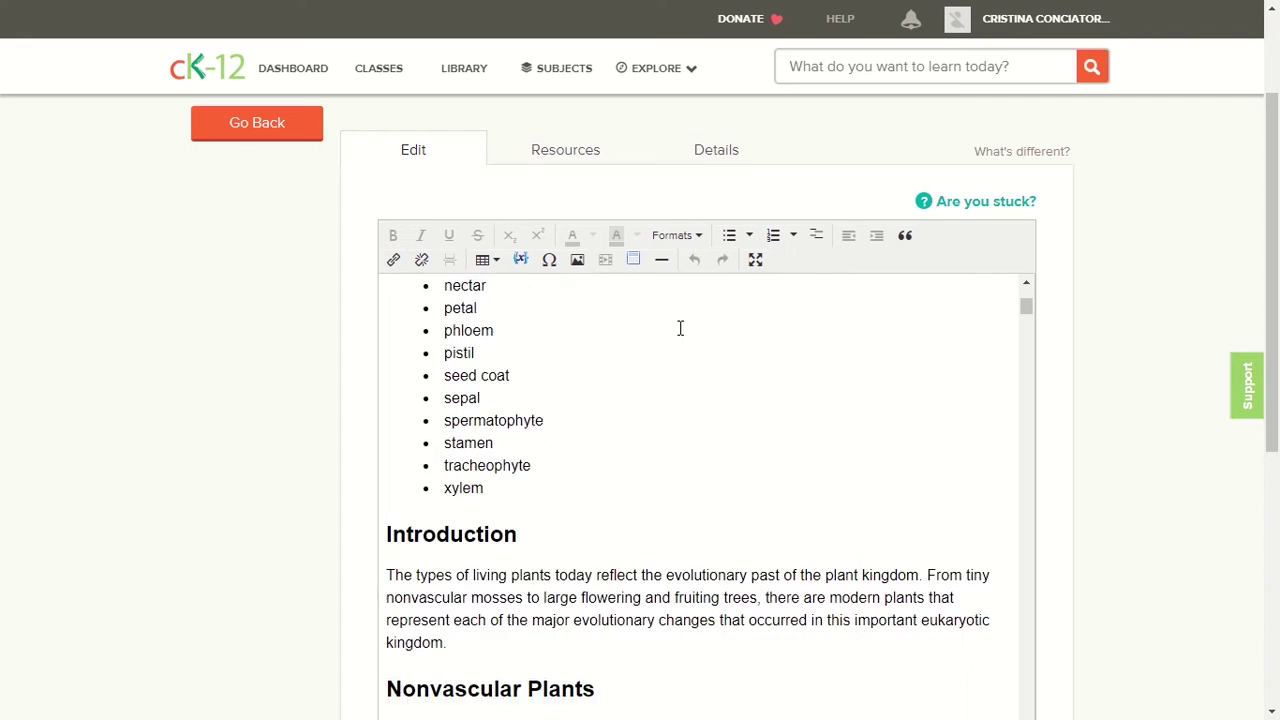
{"action": "scroll", "coordinate": [680, 328], "scroll_direction": "down", "scroll_amount": 11}
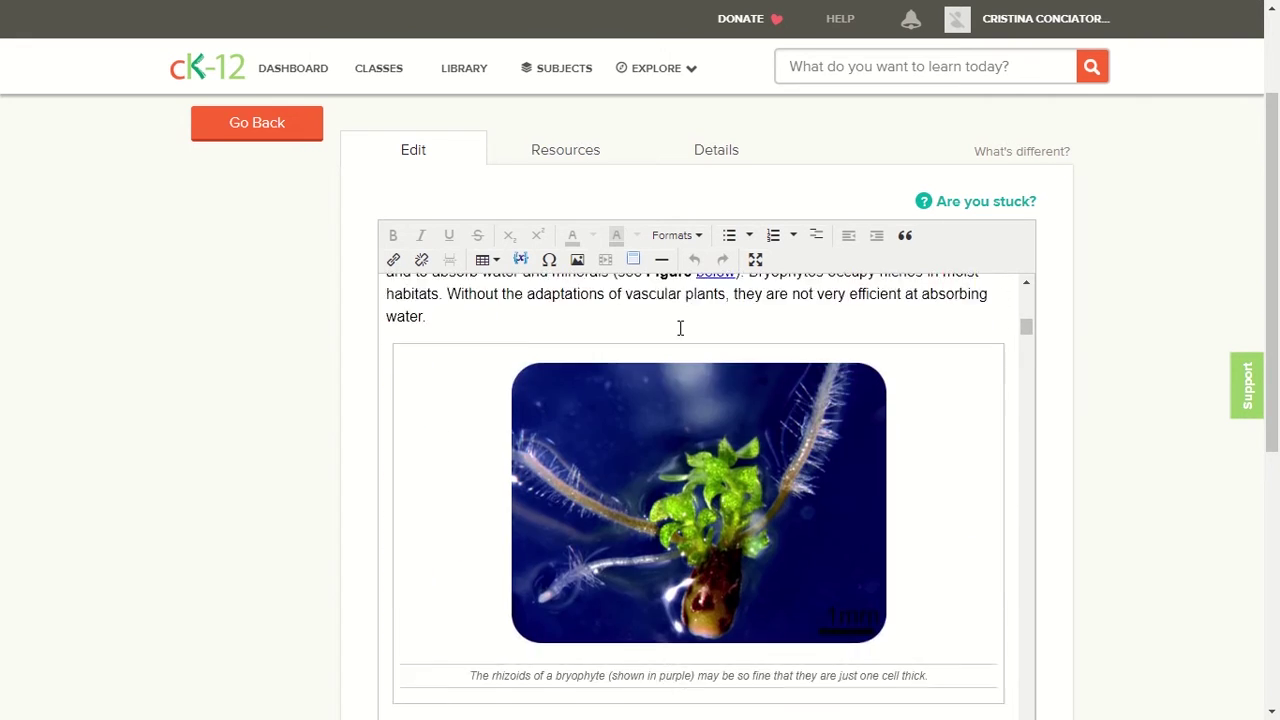
{"action": "scroll", "coordinate": [680, 328], "scroll_direction": "down", "scroll_amount": 15}
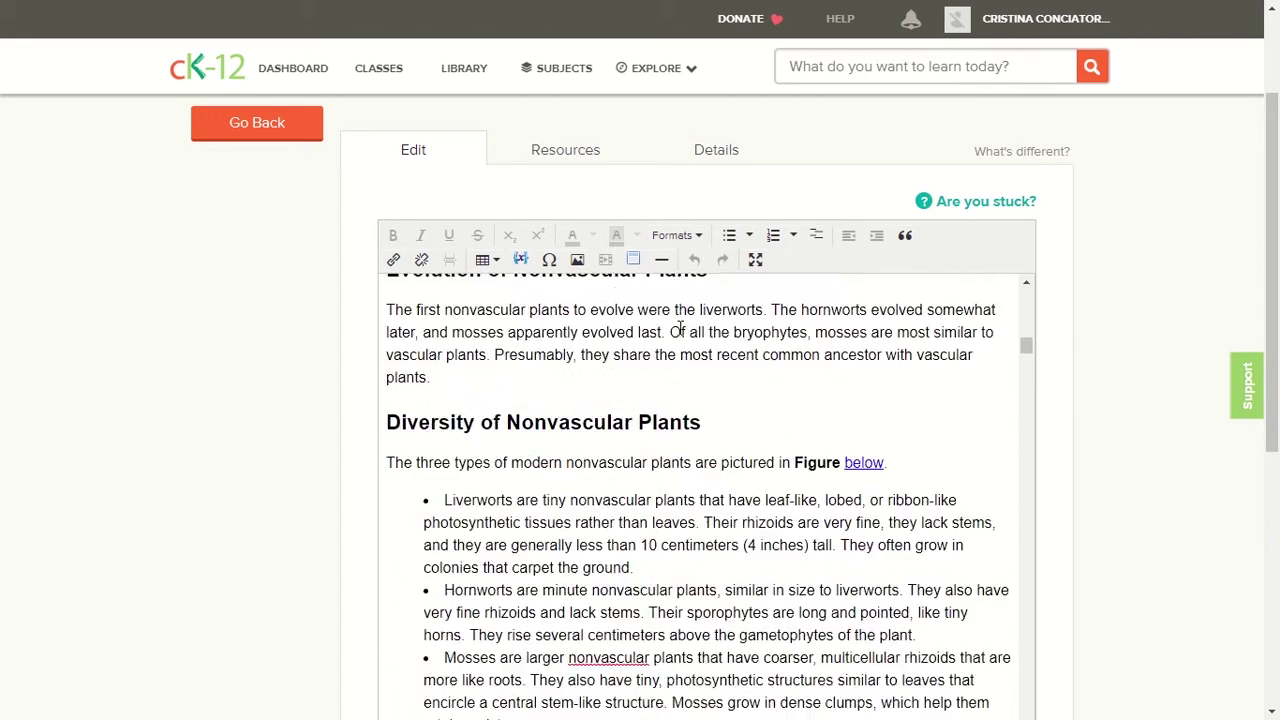
{"action": "scroll", "coordinate": [680, 328], "scroll_direction": "down", "scroll_amount": 18}
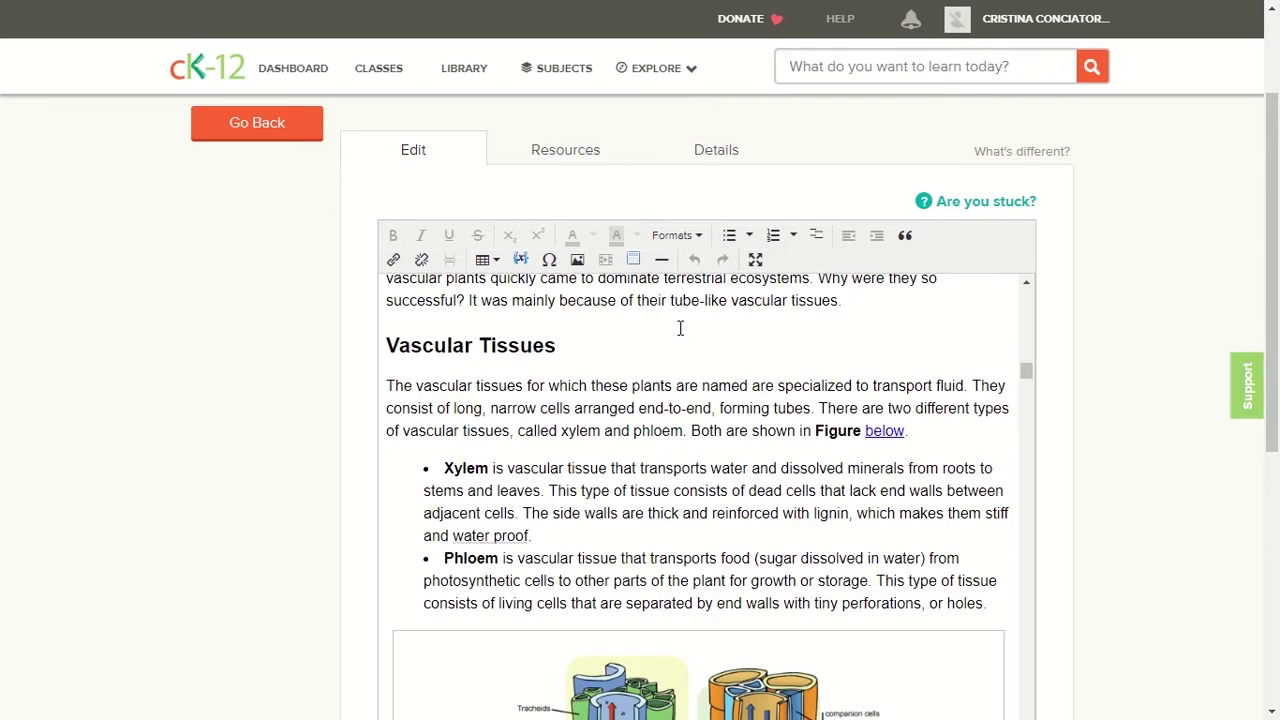
{"action": "scroll", "coordinate": [680, 328], "scroll_direction": "down", "scroll_amount": 17}
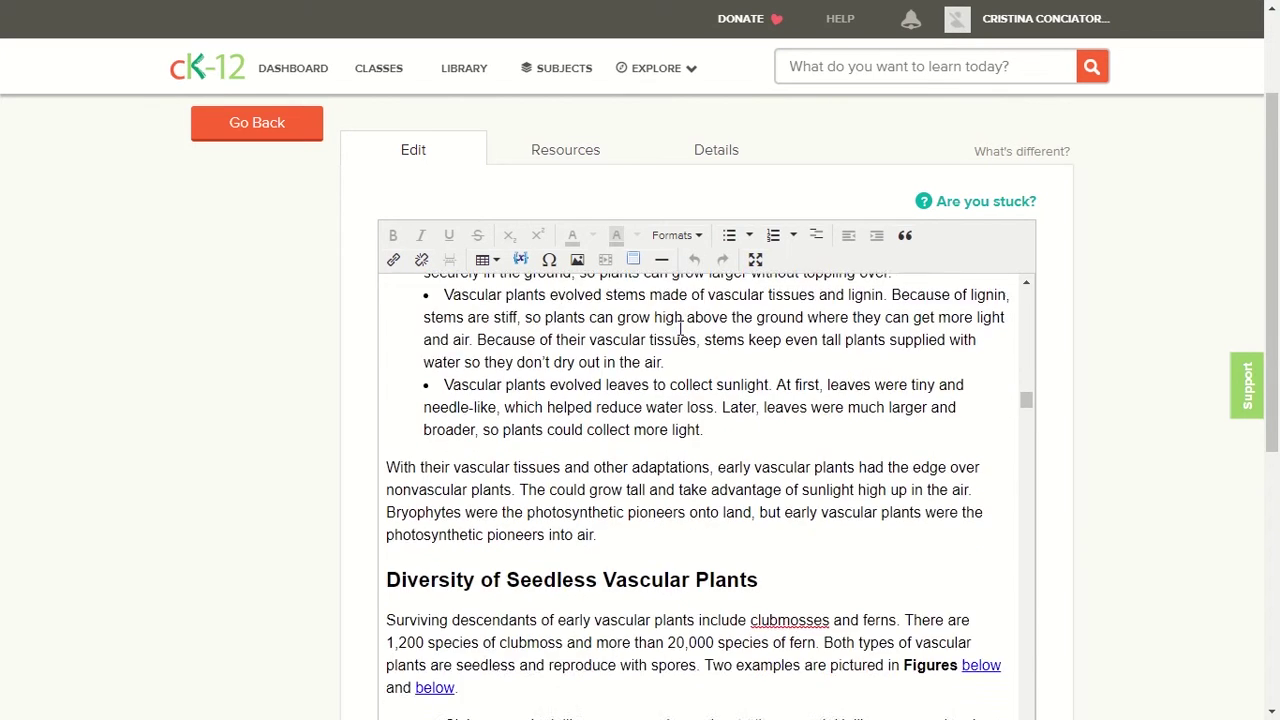
{"action": "scroll", "coordinate": [680, 328], "scroll_direction": "down", "scroll_amount": 14}
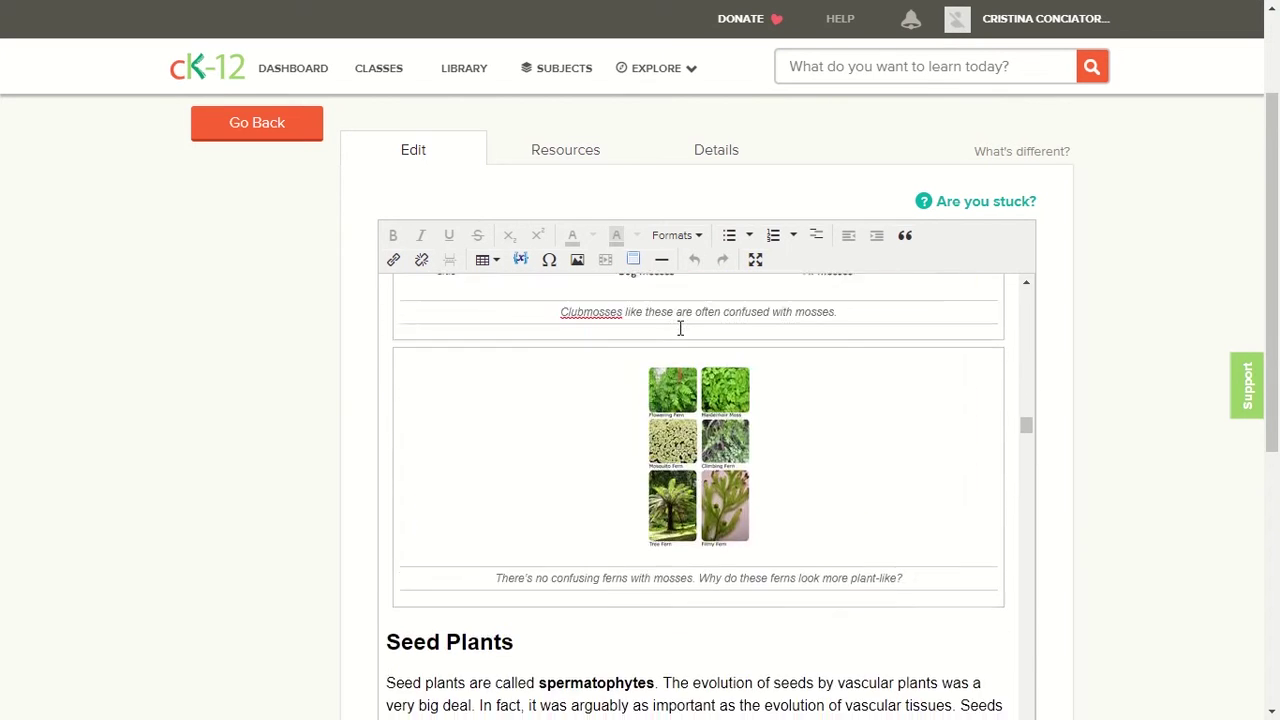
{"action": "scroll", "coordinate": [680, 328], "scroll_direction": "down", "scroll_amount": 12}
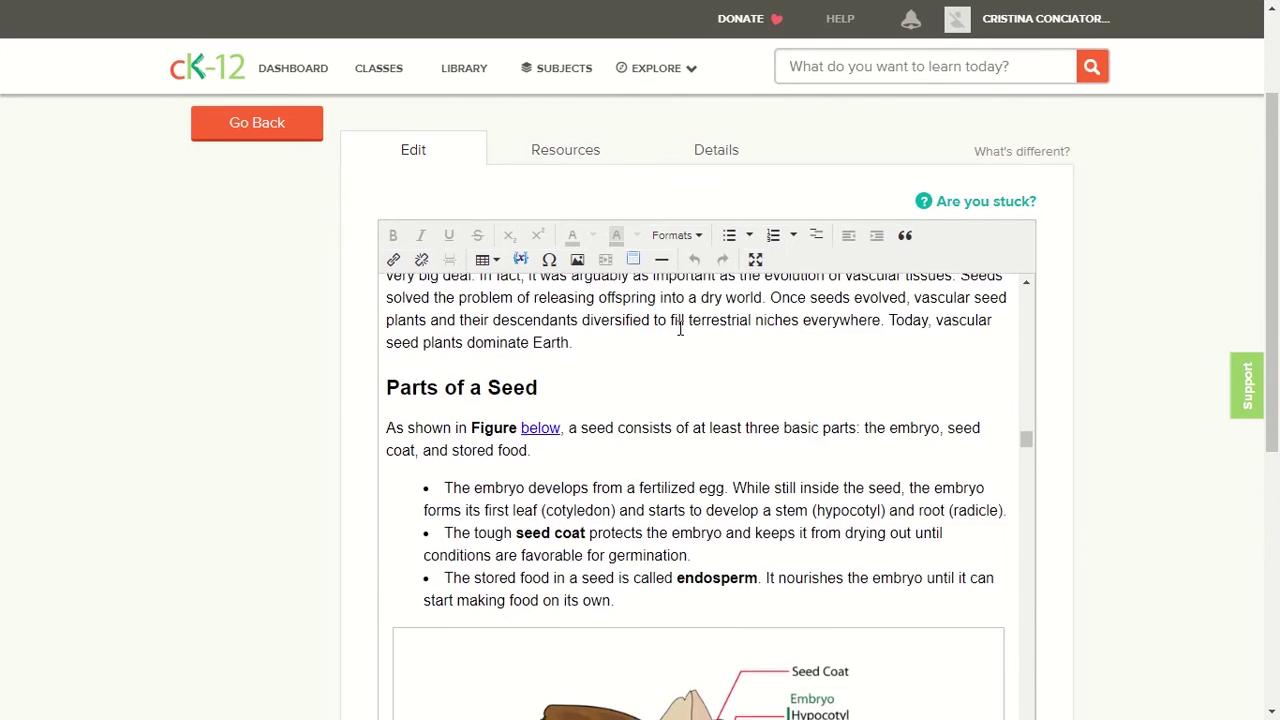
{"action": "scroll", "coordinate": [680, 328], "scroll_direction": "down", "scroll_amount": 5}
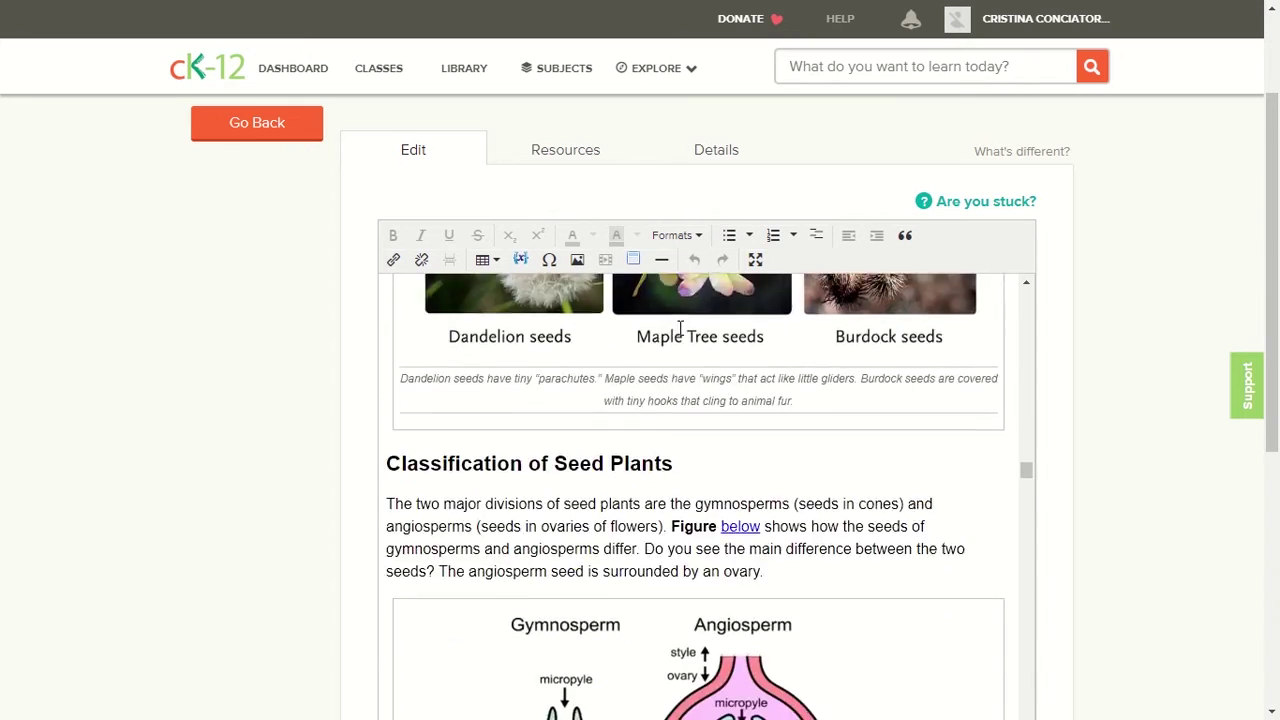
{"action": "scroll", "coordinate": [680, 328], "scroll_direction": "down", "scroll_amount": 15}
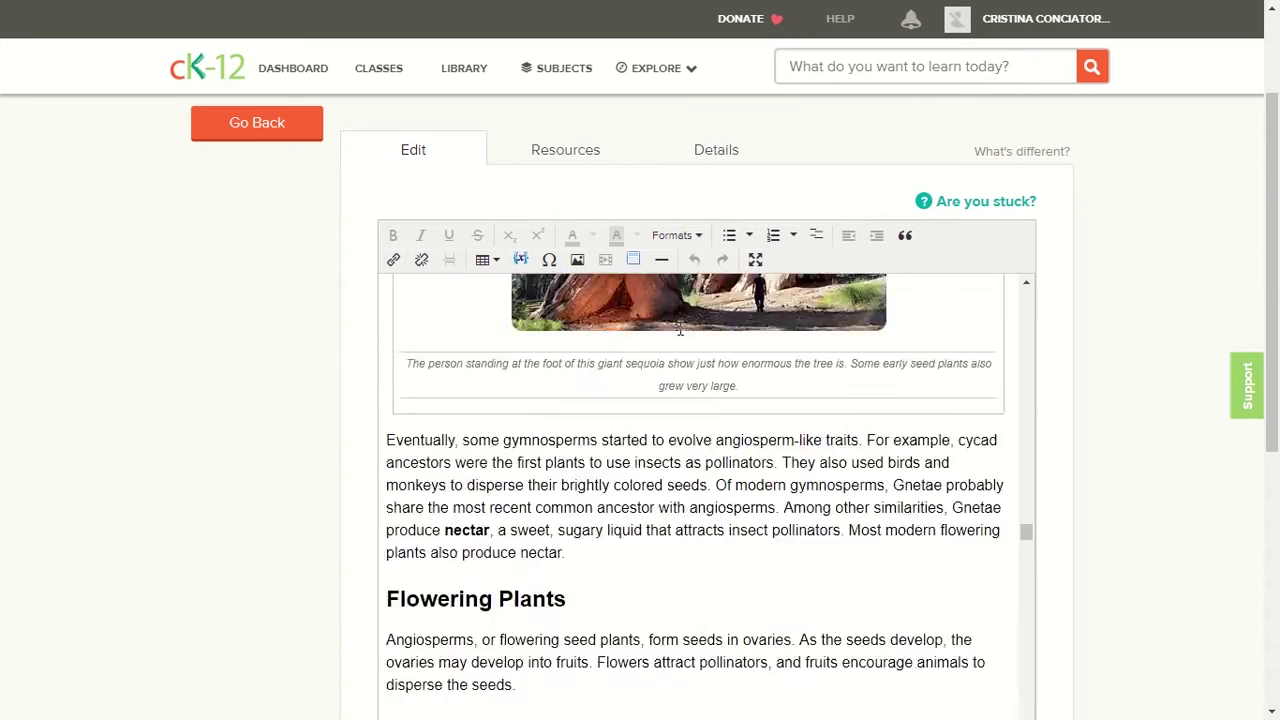
{"action": "scroll", "coordinate": [680, 328], "scroll_direction": "down", "scroll_amount": 10}
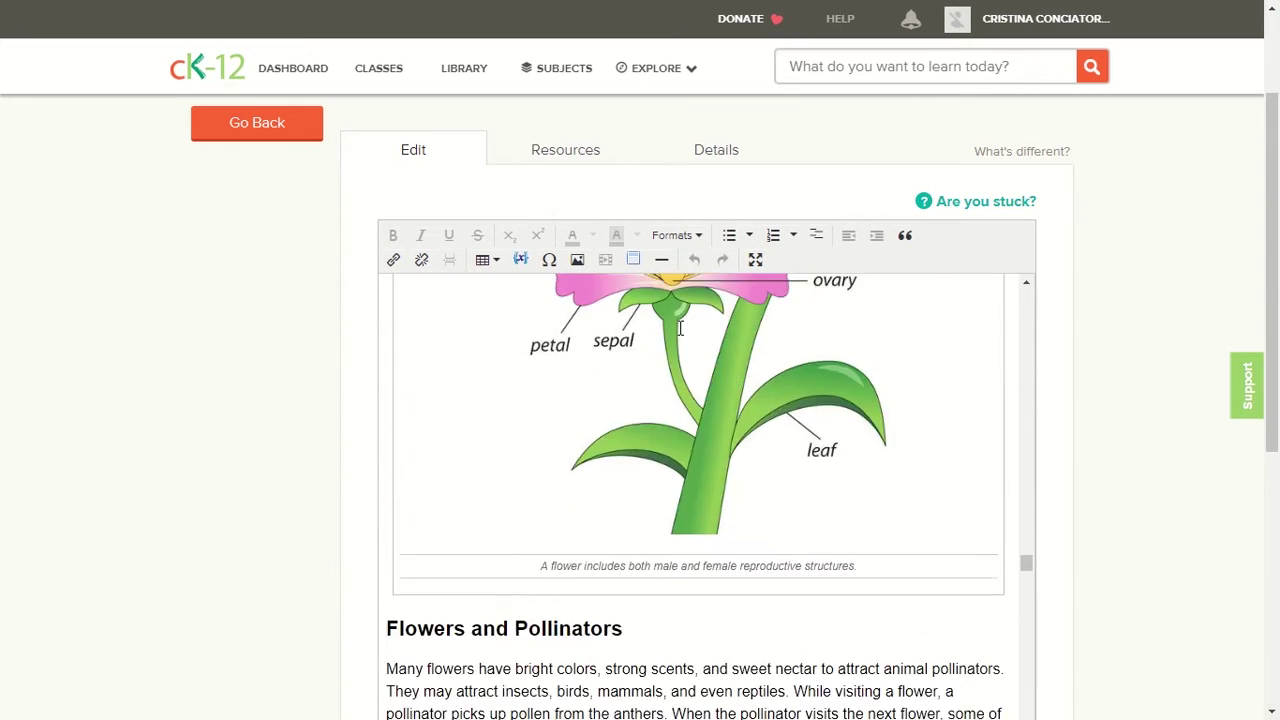
{"action": "scroll", "coordinate": [680, 328], "scroll_direction": "down", "scroll_amount": 10}
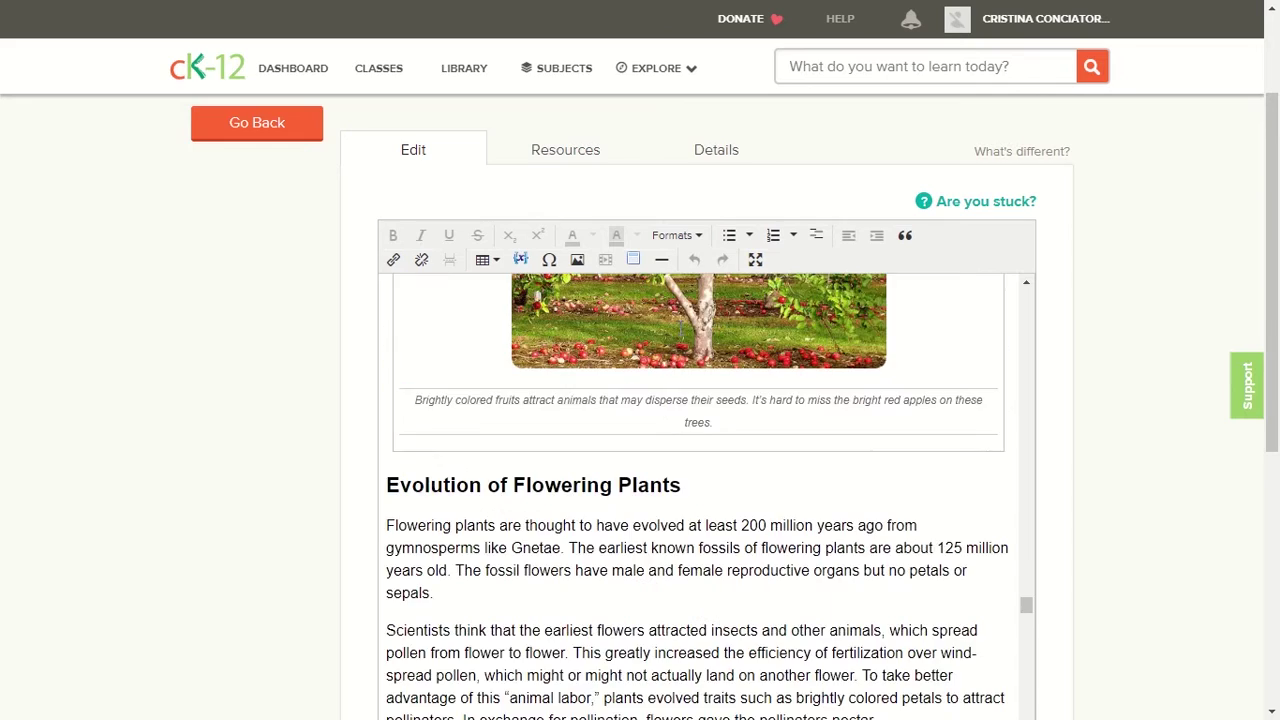
{"action": "scroll", "coordinate": [680, 328], "scroll_direction": "up", "scroll_amount": 20}
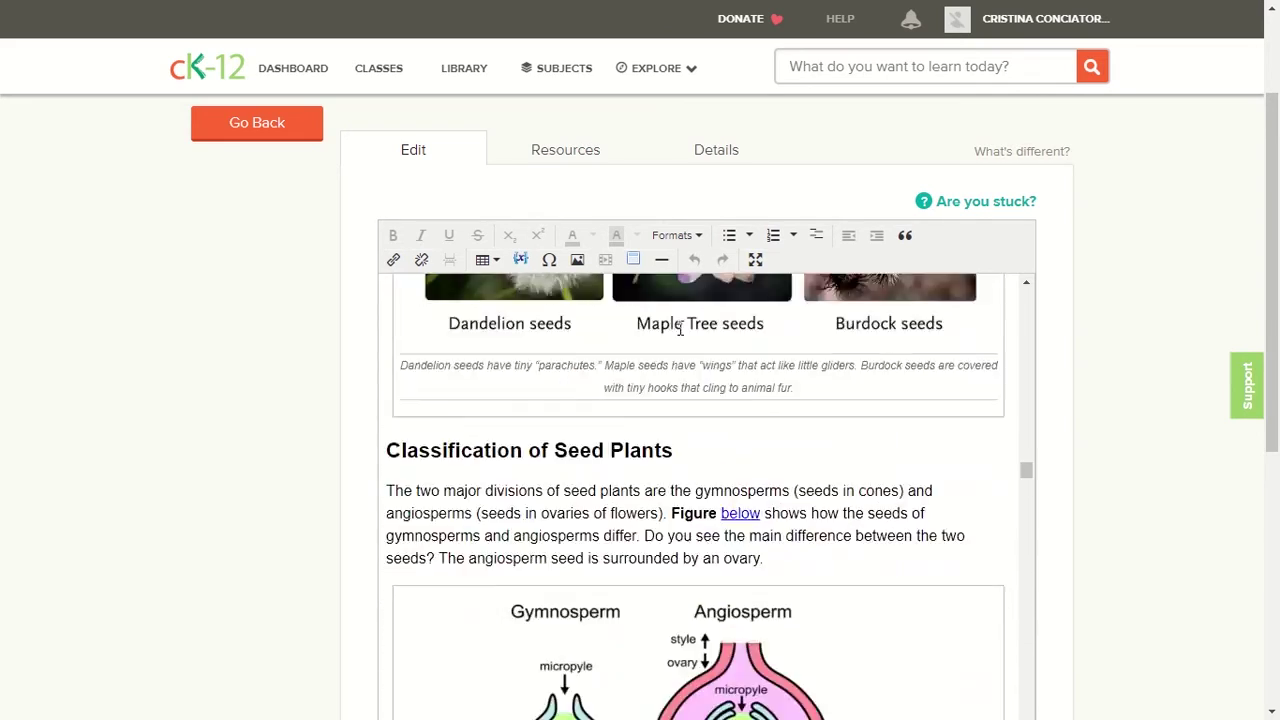
{"action": "scroll", "coordinate": [680, 328], "scroll_direction": "down", "scroll_amount": 20}
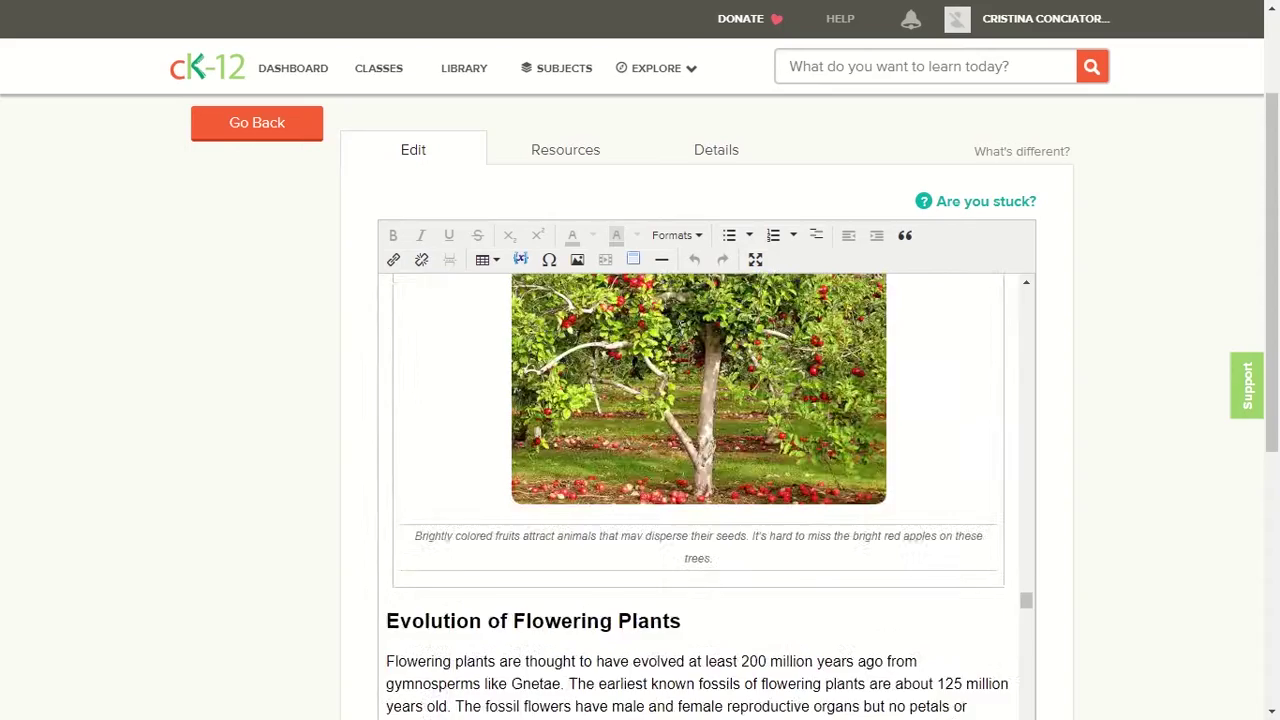
{"action": "scroll", "coordinate": [680, 328], "scroll_direction": "down", "scroll_amount": 3}
{"action": "scroll", "coordinate": [680, 328], "scroll_direction": "down", "scroll_amount": 8}
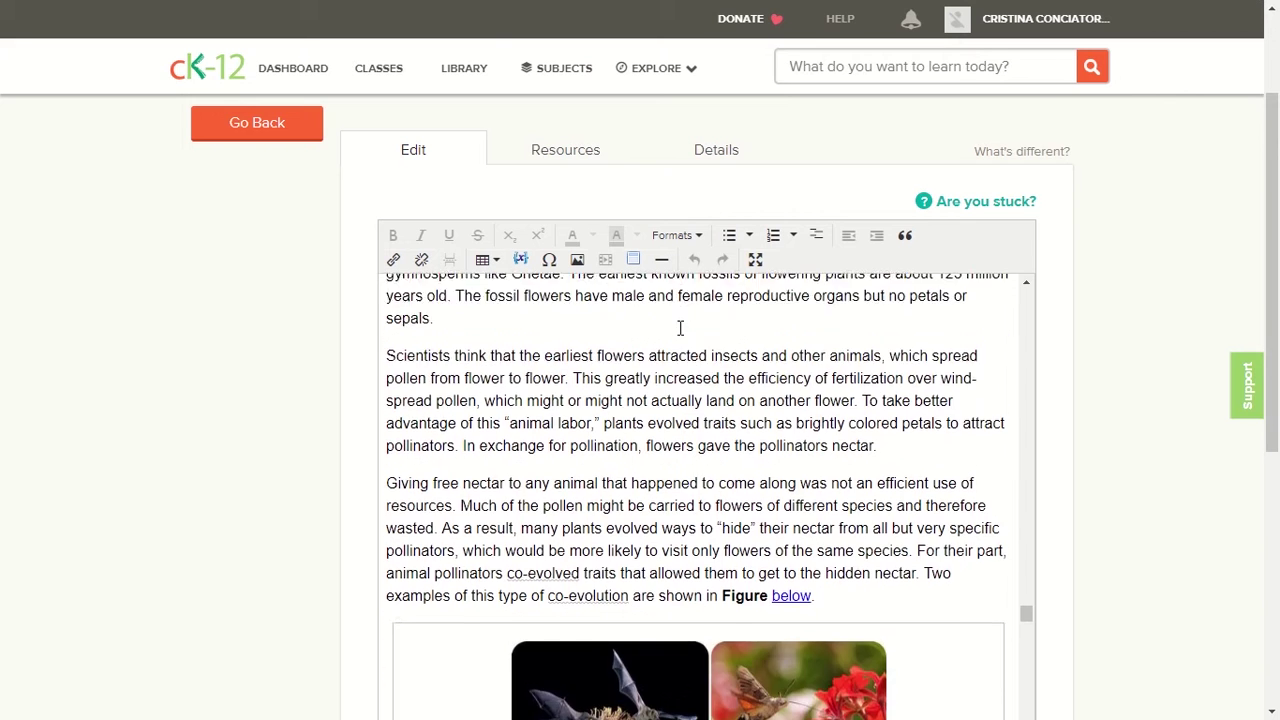
{"action": "scroll", "coordinate": [680, 328], "scroll_direction": "down", "scroll_amount": 10}
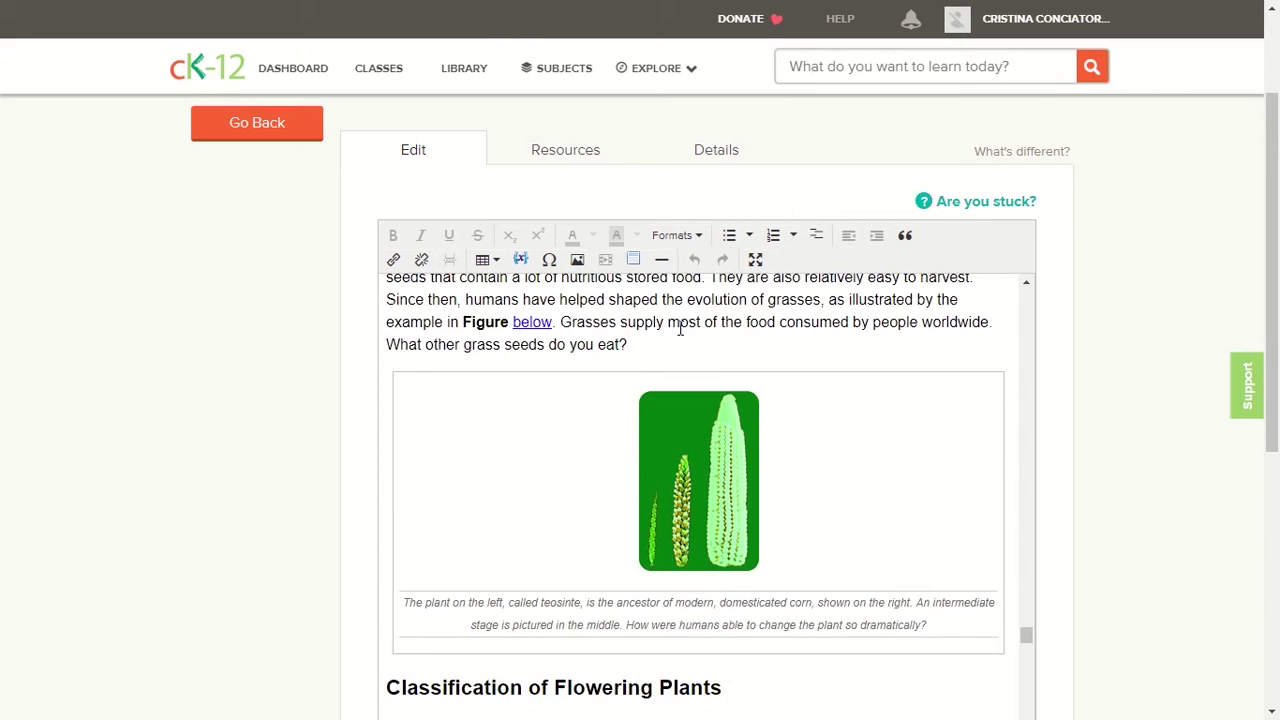
{"action": "scroll", "coordinate": [680, 328], "scroll_direction": "down", "scroll_amount": 7}
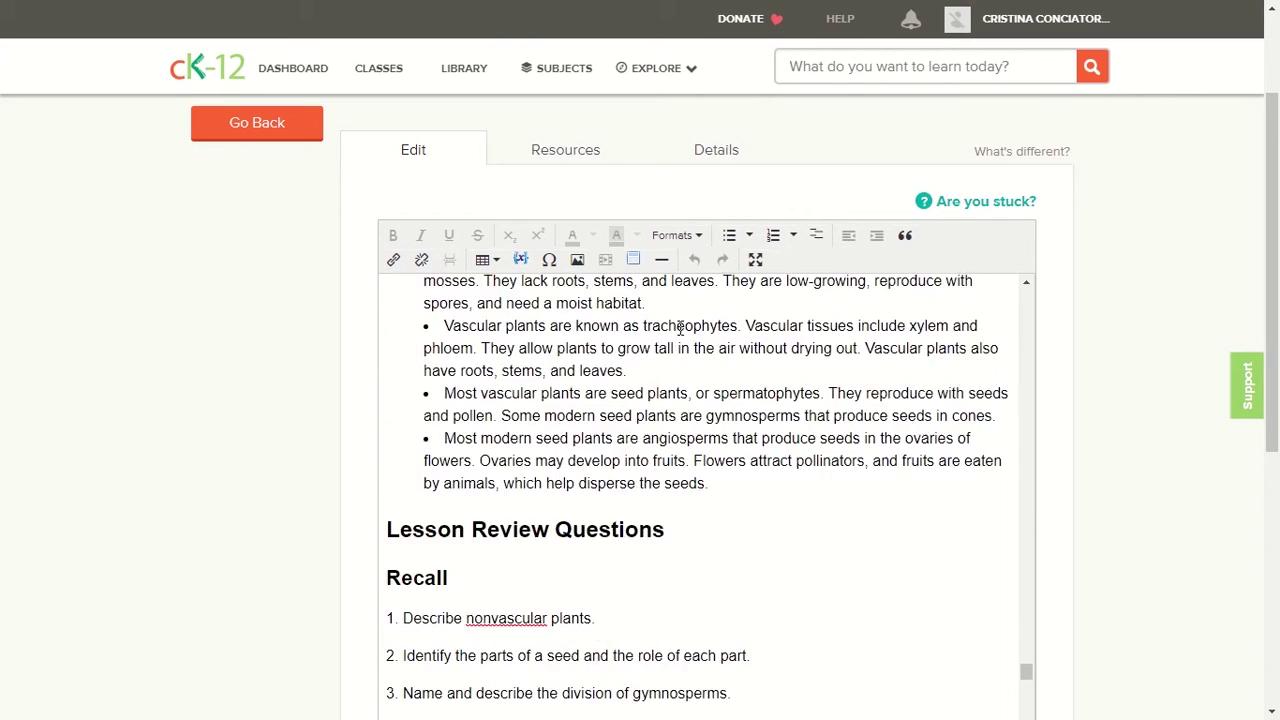
{"action": "scroll", "coordinate": [680, 328], "scroll_direction": "down", "scroll_amount": 4}
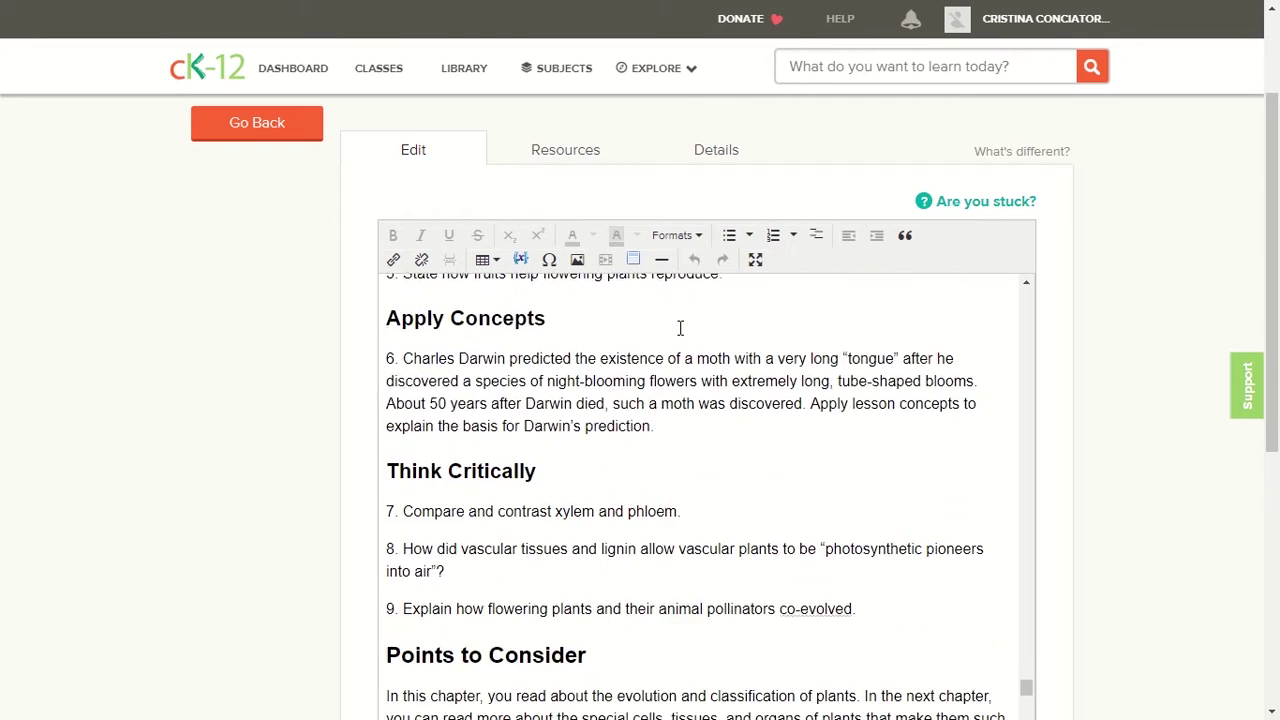
{"action": "scroll", "coordinate": [680, 328], "scroll_direction": "down", "scroll_amount": 8}
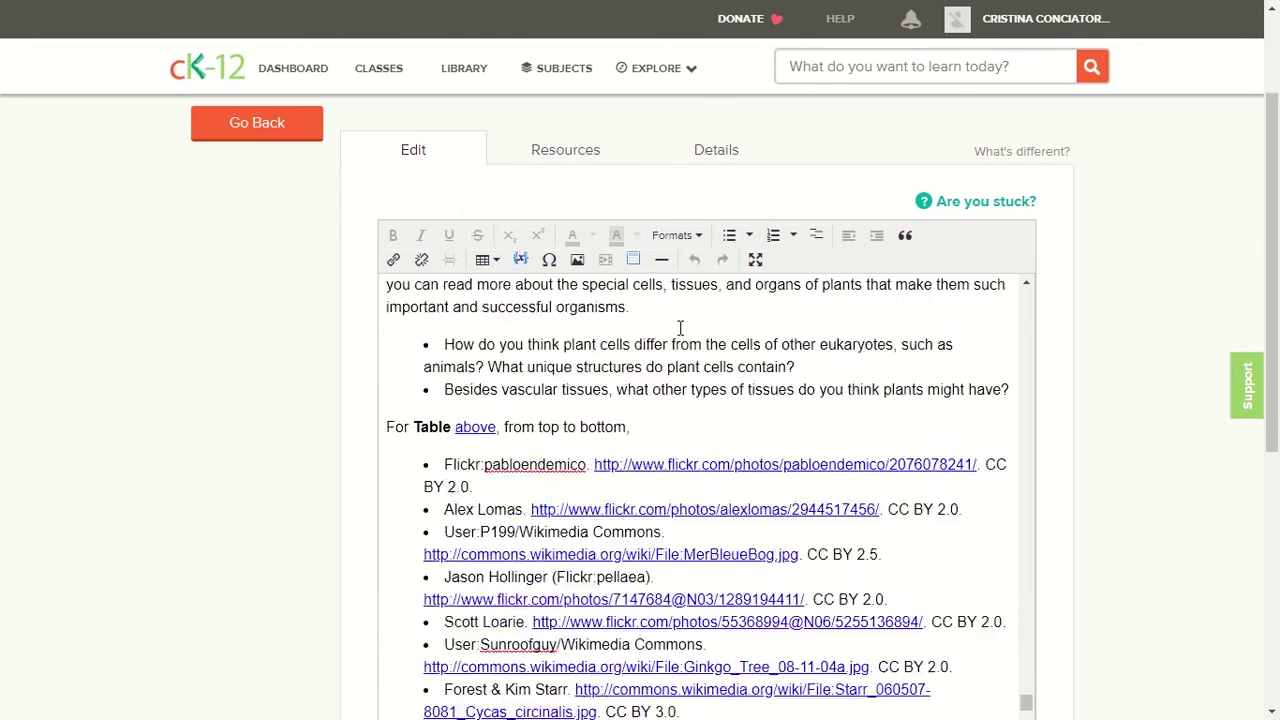
{"action": "scroll", "coordinate": [680, 328], "scroll_direction": "up", "scroll_amount": 10}
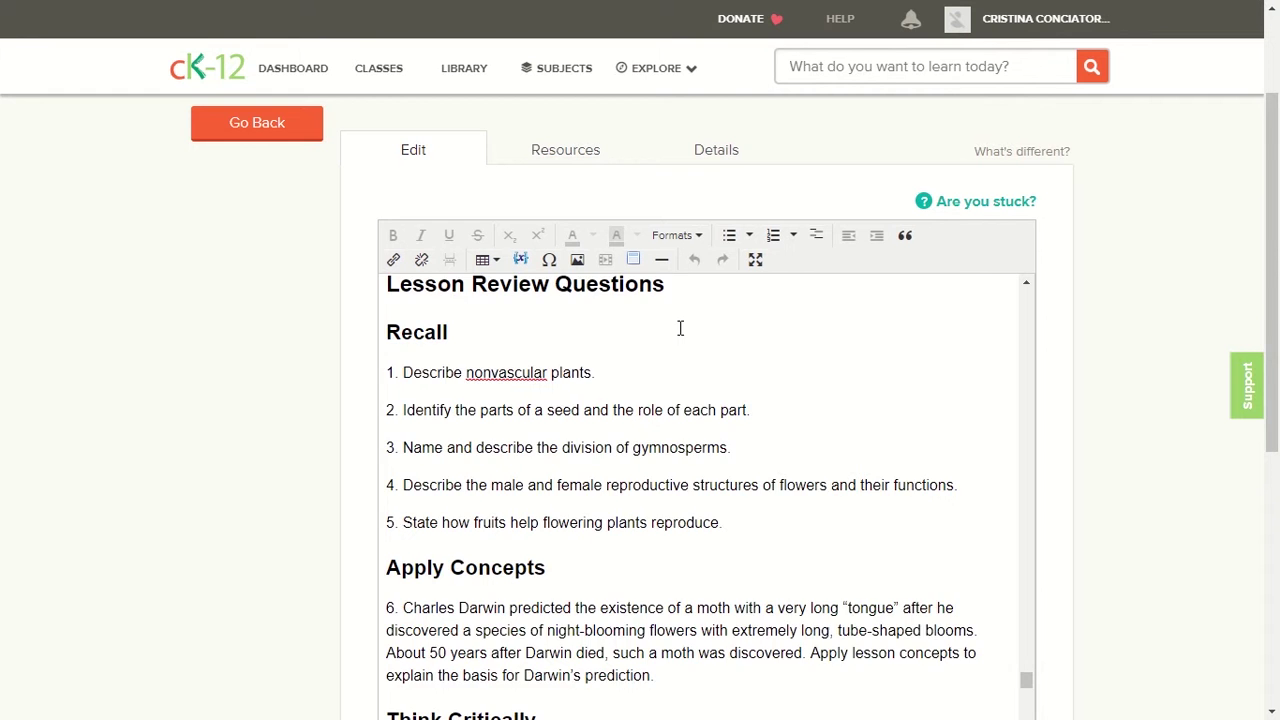
{"action": "scroll", "coordinate": [680, 328], "scroll_direction": "down", "scroll_amount": 3}
{"action": "scroll", "coordinate": [680, 328], "scroll_direction": "down", "scroll_amount": 1}
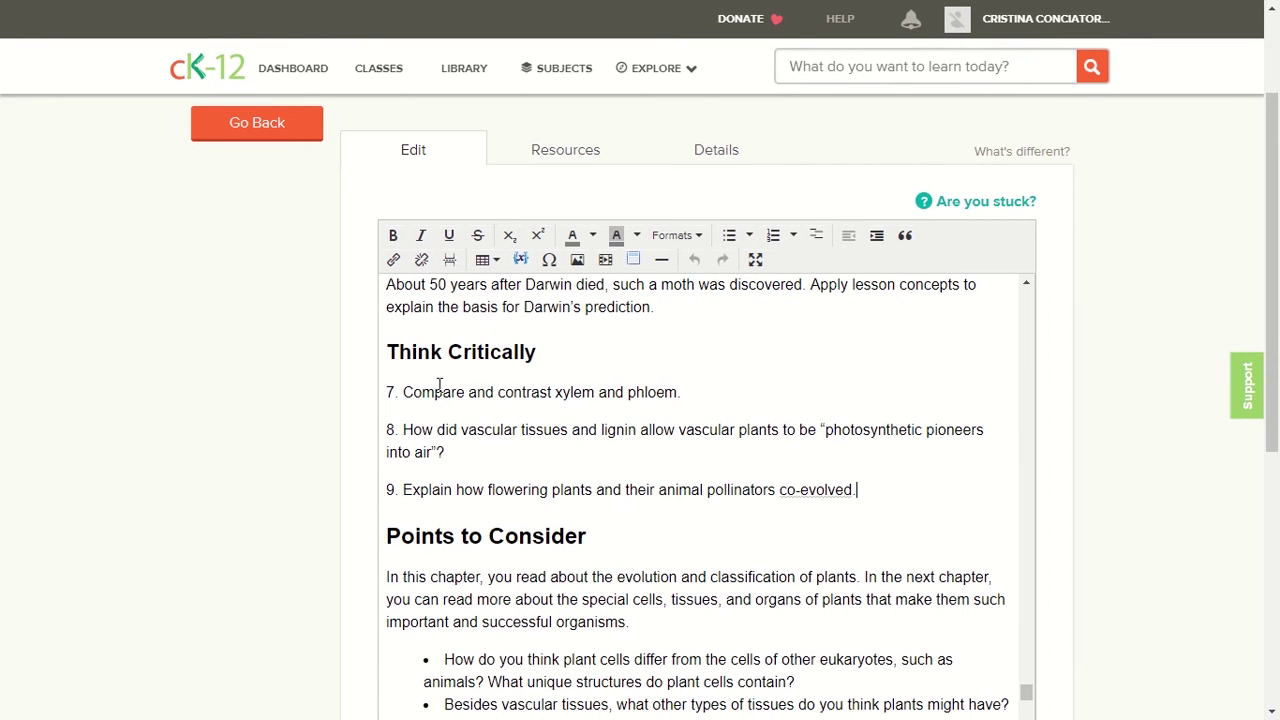
Delete the Think Critically section and its questions, then save the lesson as a draft
{"action": "left_click", "coordinate": [402, 352], "text": "shift"}
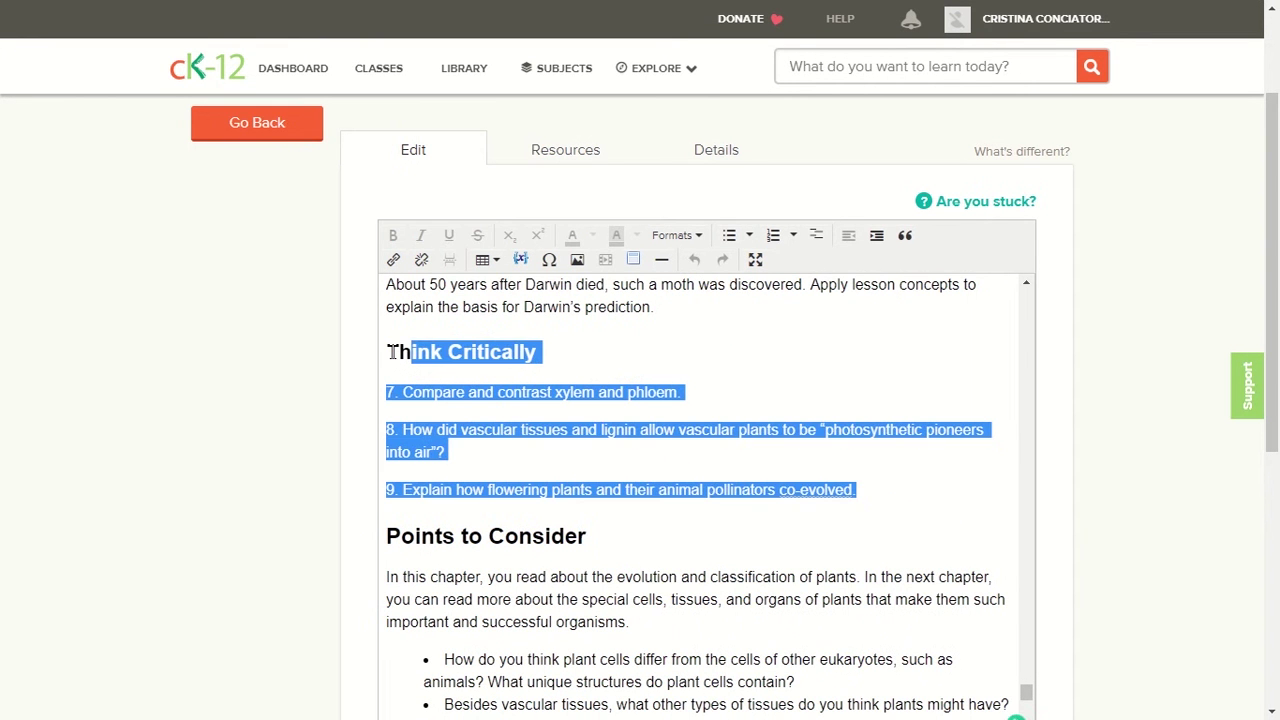
{"action": "key", "text": "BackSpace"}
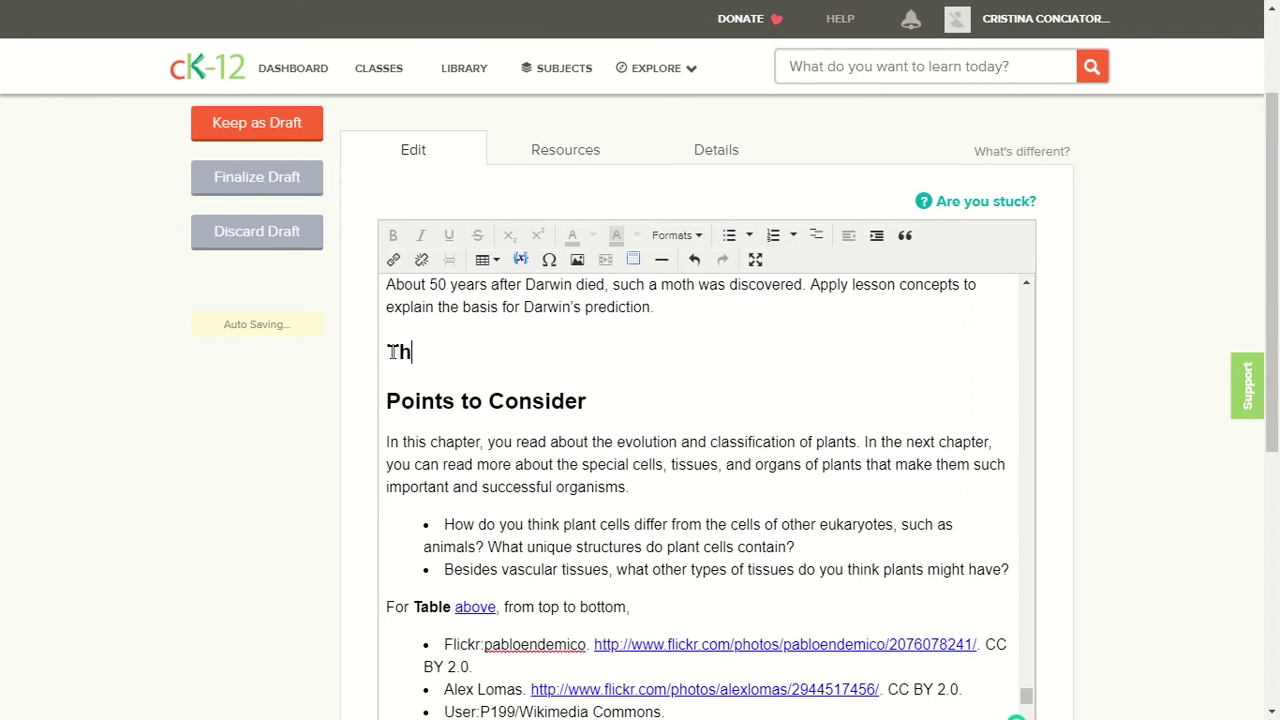
{"action": "key", "text": "BackSpace"}
{"action": "key", "text": "BackSpace"}
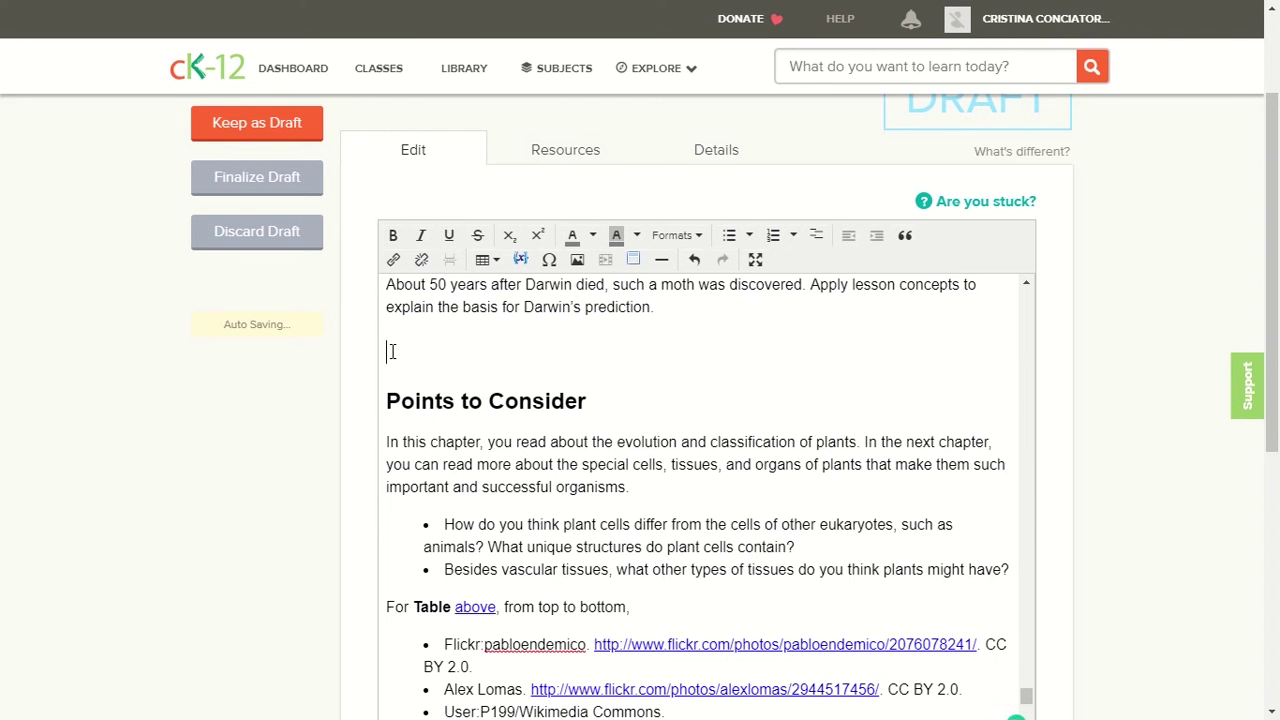
{"action": "key", "text": "BackSpace"}
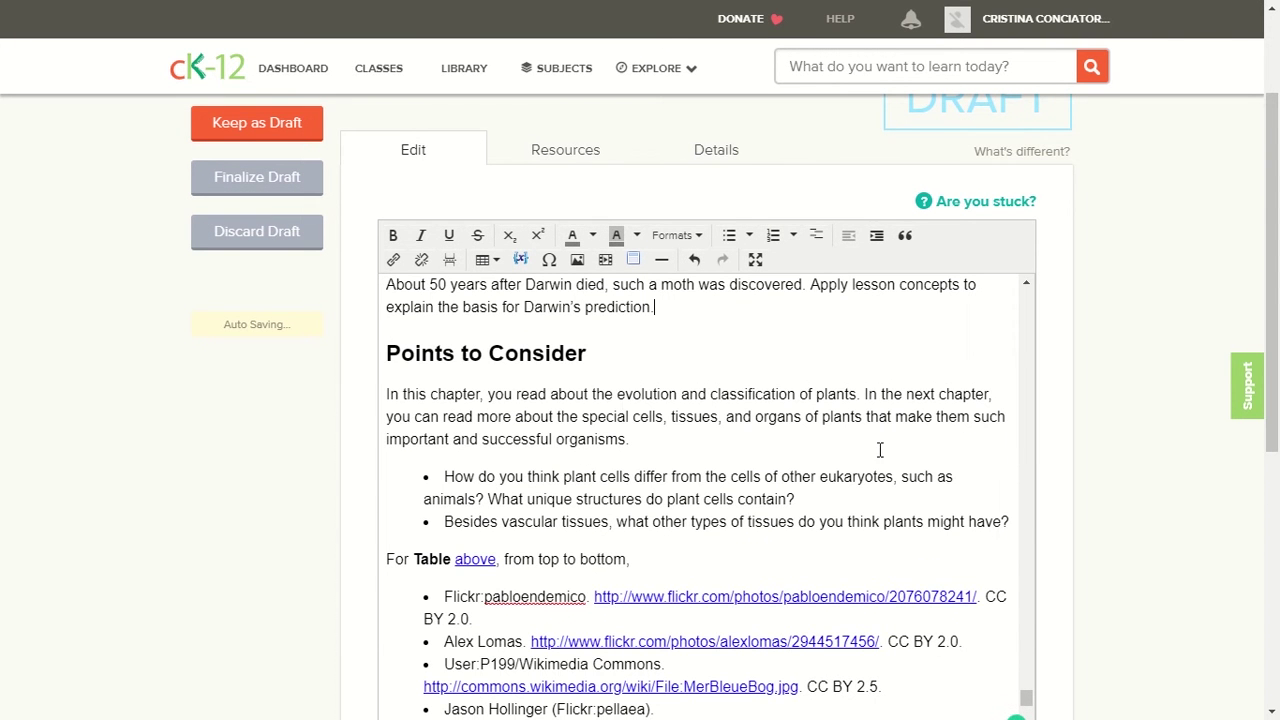
{"action": "scroll", "coordinate": [865, 420], "scroll_direction": "up", "scroll_amount": 15}
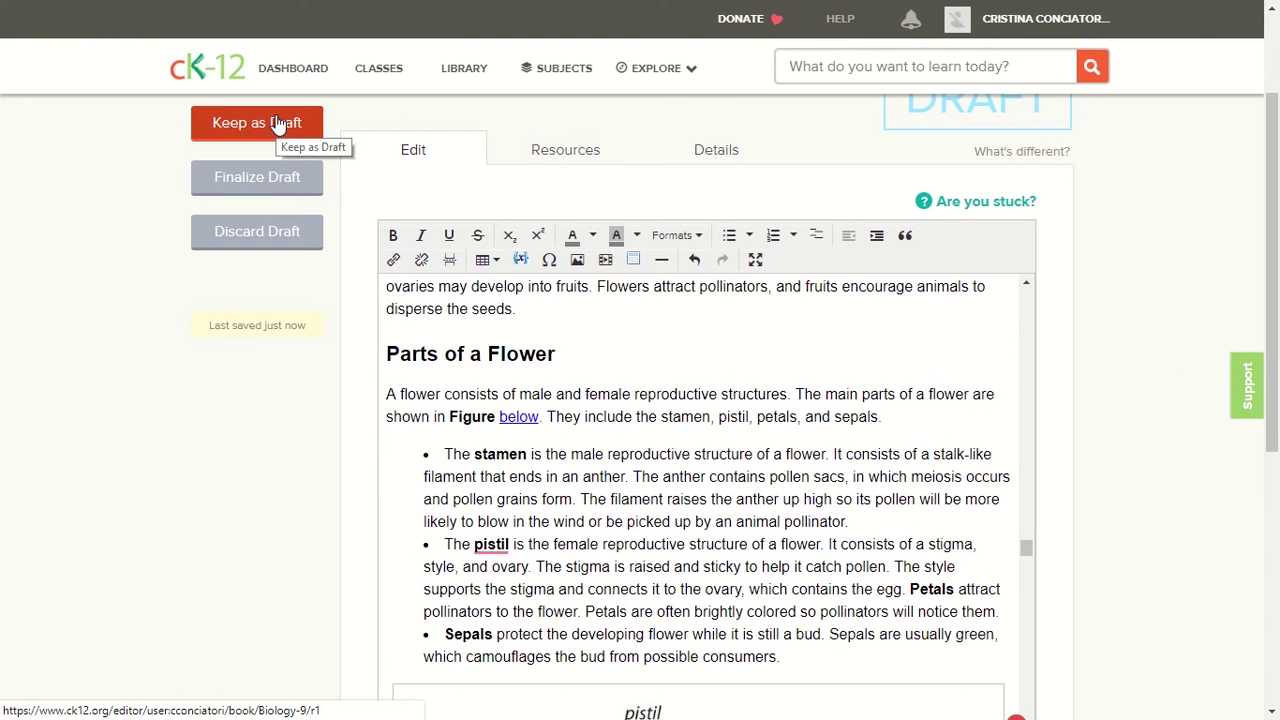
{"action": "left_click", "coordinate": [277, 122]}
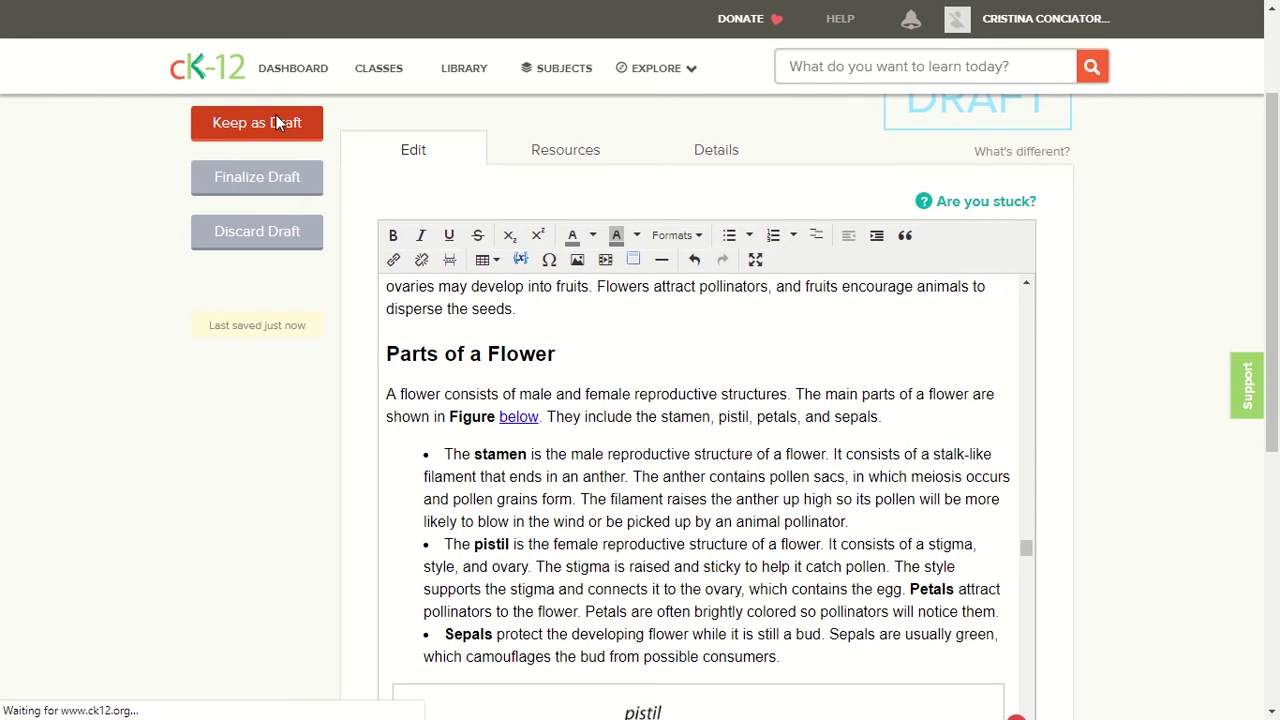
{"action": "scroll", "coordinate": [320, 393], "scroll_direction": "up", "scroll_amount": 2}
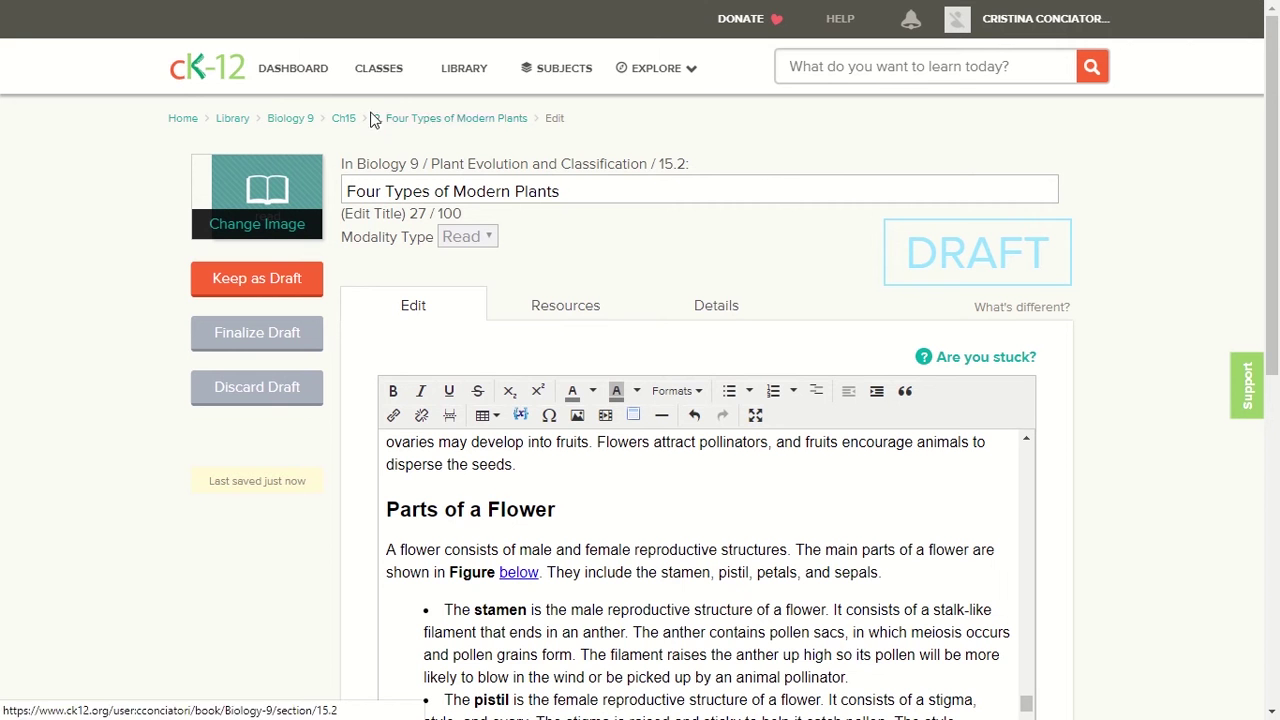
Return to the Biology 9 contents and move The Principles of Ecology just above Biology Glossary
{"action": "left_click", "coordinate": [302, 120]}
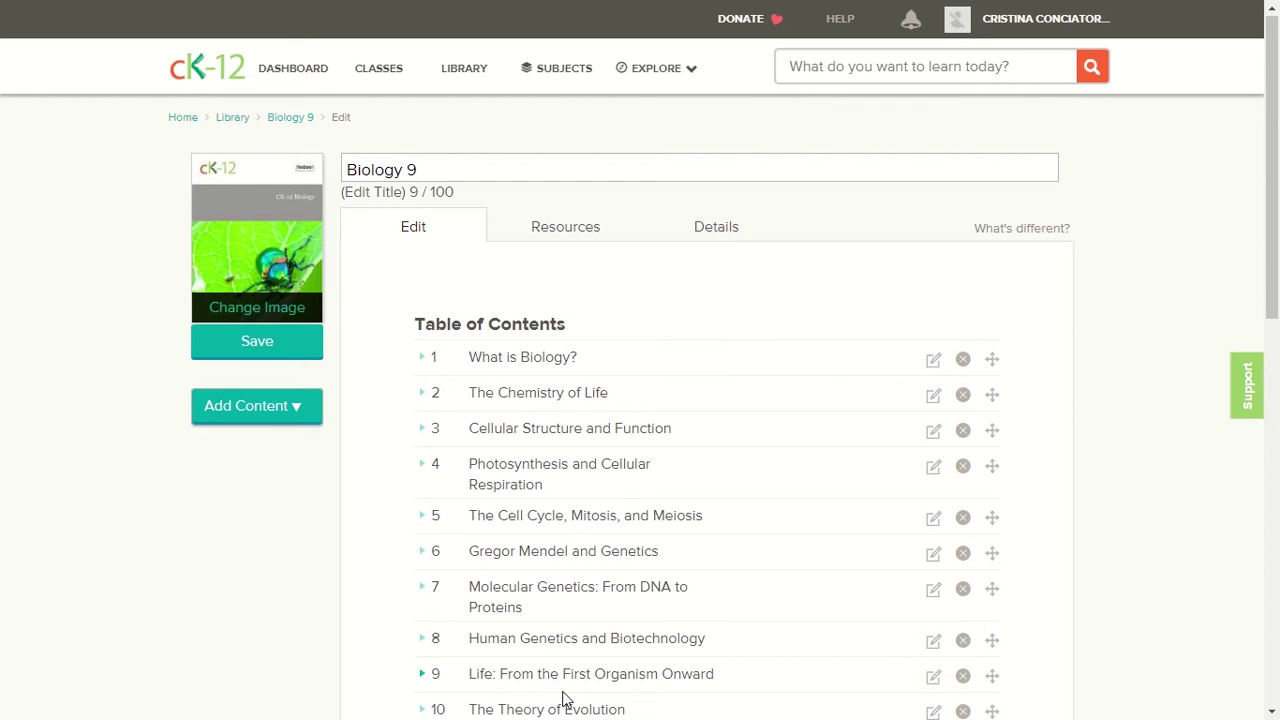
{"action": "scroll", "coordinate": [607, 548], "scroll_direction": "down", "scroll_amount": 3}
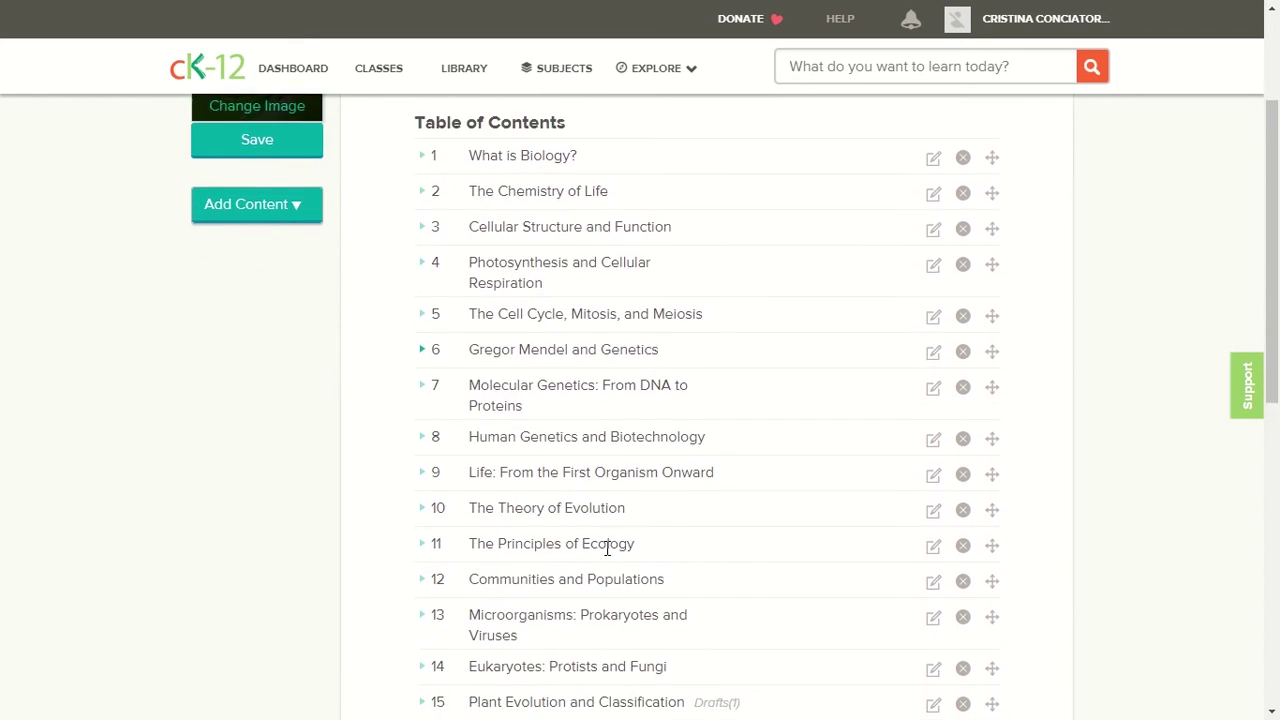
{"action": "scroll", "coordinate": [607, 548], "scroll_direction": "up", "scroll_amount": 1}
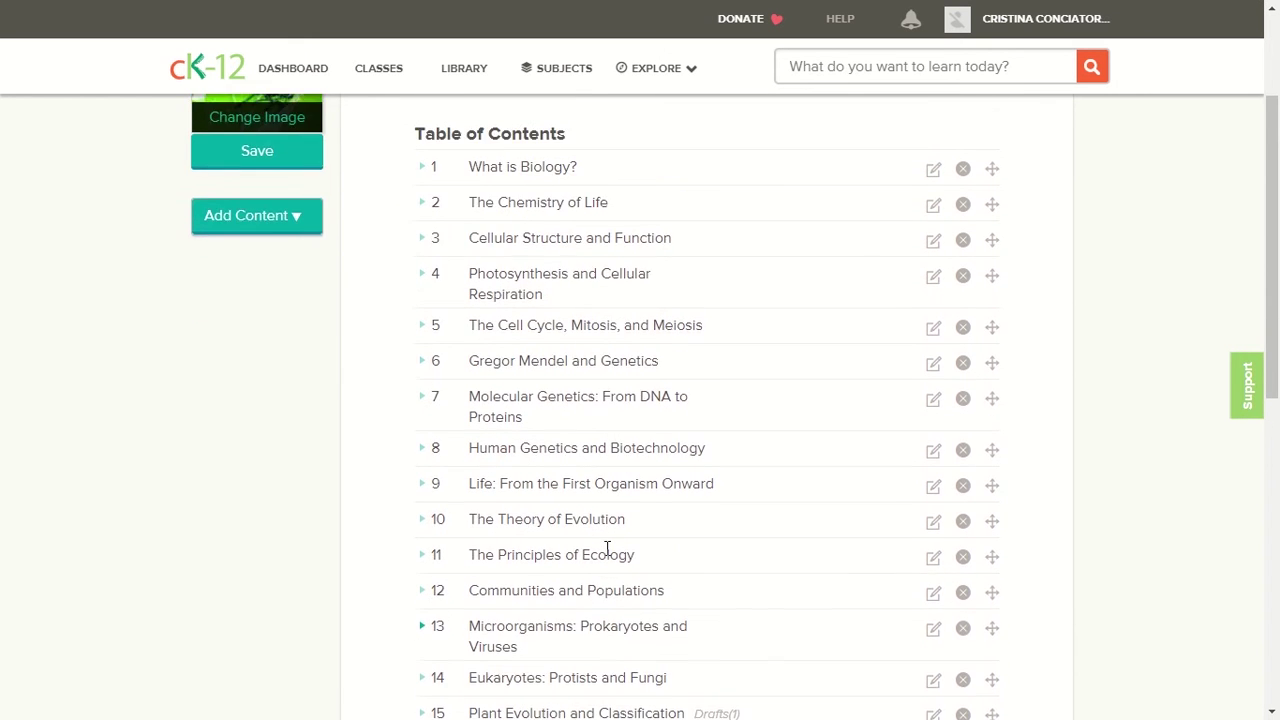
{"action": "scroll", "coordinate": [607, 548], "scroll_direction": "down", "scroll_amount": 1}
{"action": "scroll", "coordinate": [607, 548], "scroll_direction": "down", "scroll_amount": 1}
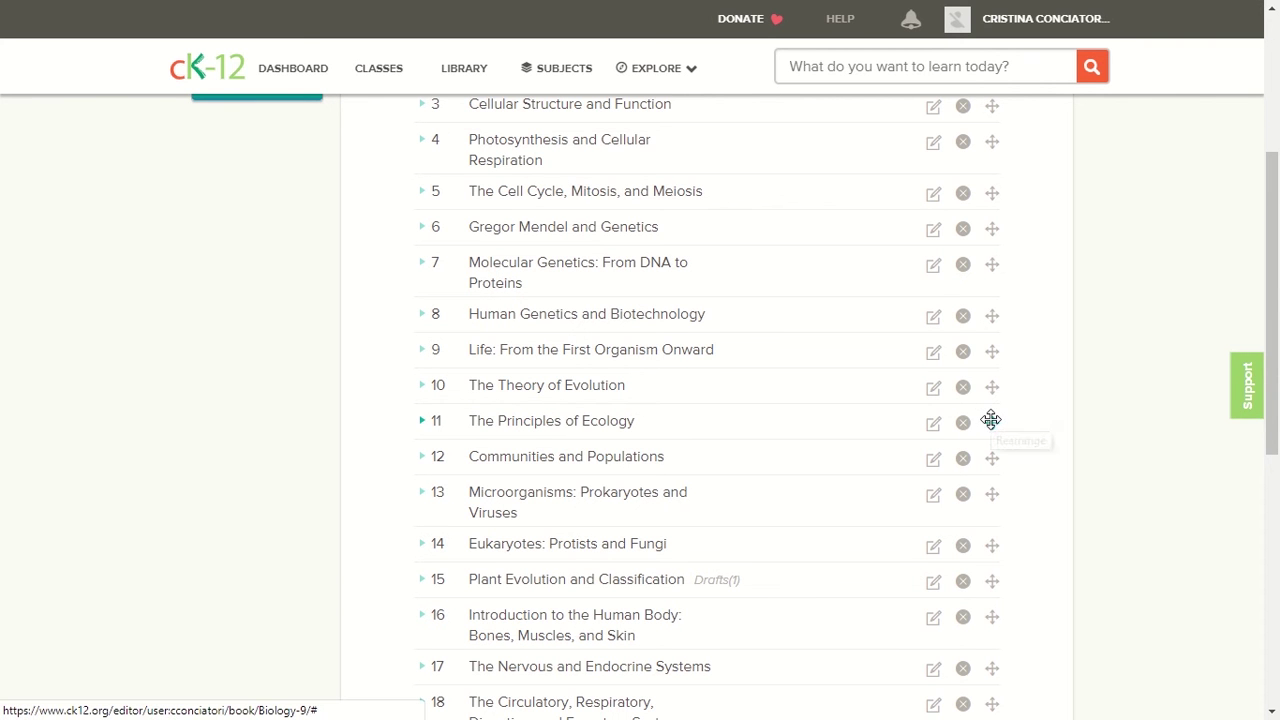
{"action": "left_click_drag", "start_coordinate": [991, 420], "coordinate": [994, 706]}
{"action": "mouse_move", "coordinate": [993, 651]}
{"action": "left_mouse_down"}
{"action": "mouse_move", "coordinate": [991, 640]}
{"action": "mouse_move", "coordinate": [995, 703]}
{"action": "mouse_move", "coordinate": [1000, 600]}
{"action": "mouse_move", "coordinate": [1003, 666]}
{"action": "mouse_move", "coordinate": [1002, 635]}
{"action": "left_mouse_up"}
Move Communities and Populations down to chapter 20, just before Biology Glossary
{"action": "scroll", "coordinate": [1044, 508], "scroll_direction": "up", "scroll_amount": 2}
{"action": "scroll", "coordinate": [1044, 516], "scroll_direction": "up", "scroll_amount": 2}
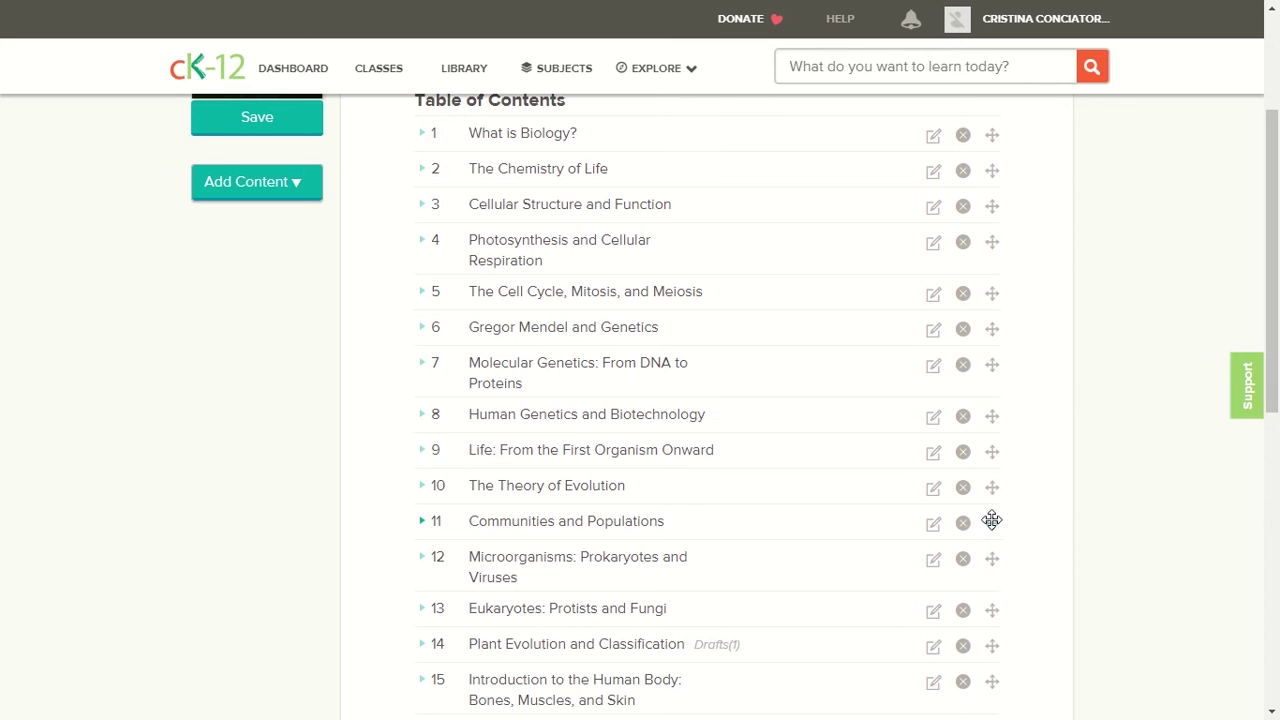
{"action": "left_click_drag", "start_coordinate": [992, 520], "coordinate": [994, 625]}
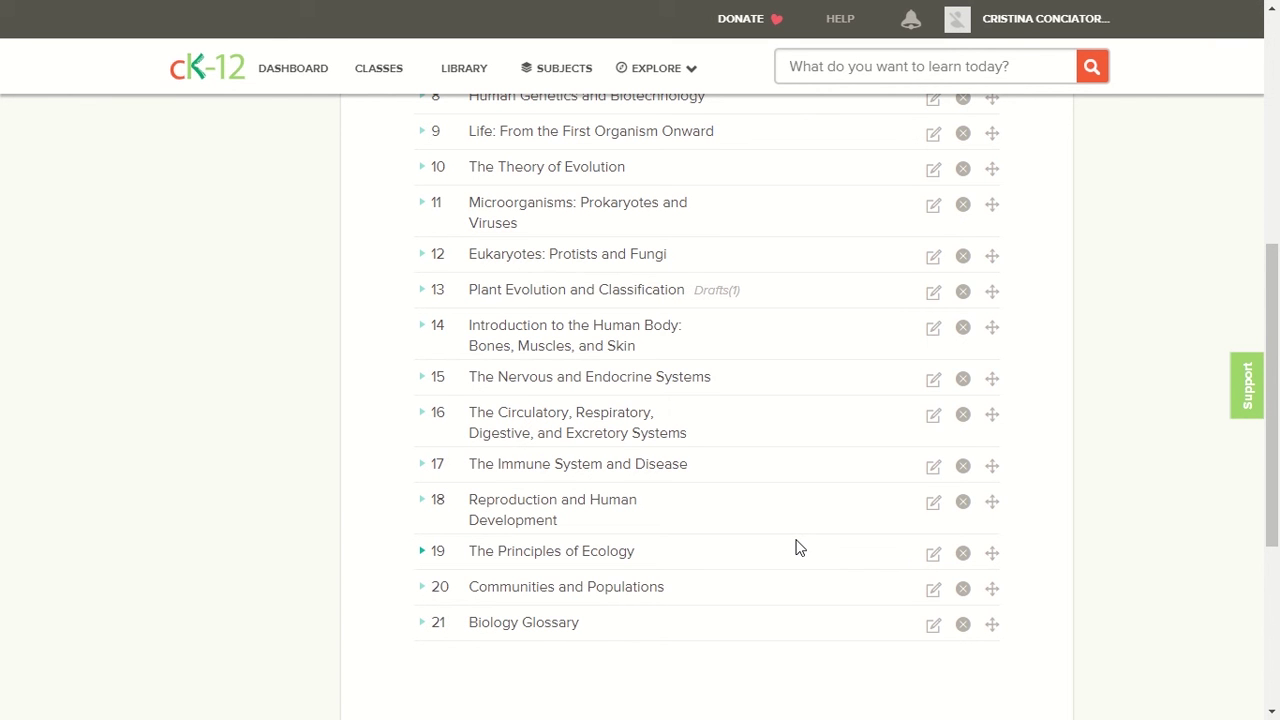
{"action": "scroll", "coordinate": [797, 547], "scroll_direction": "down", "scroll_amount": 4}
Save the reordered Biology 9 book via the Add Content menu and go to its book page
{"action": "scroll", "coordinate": [797, 547], "scroll_direction": "up", "scroll_amount": 9}
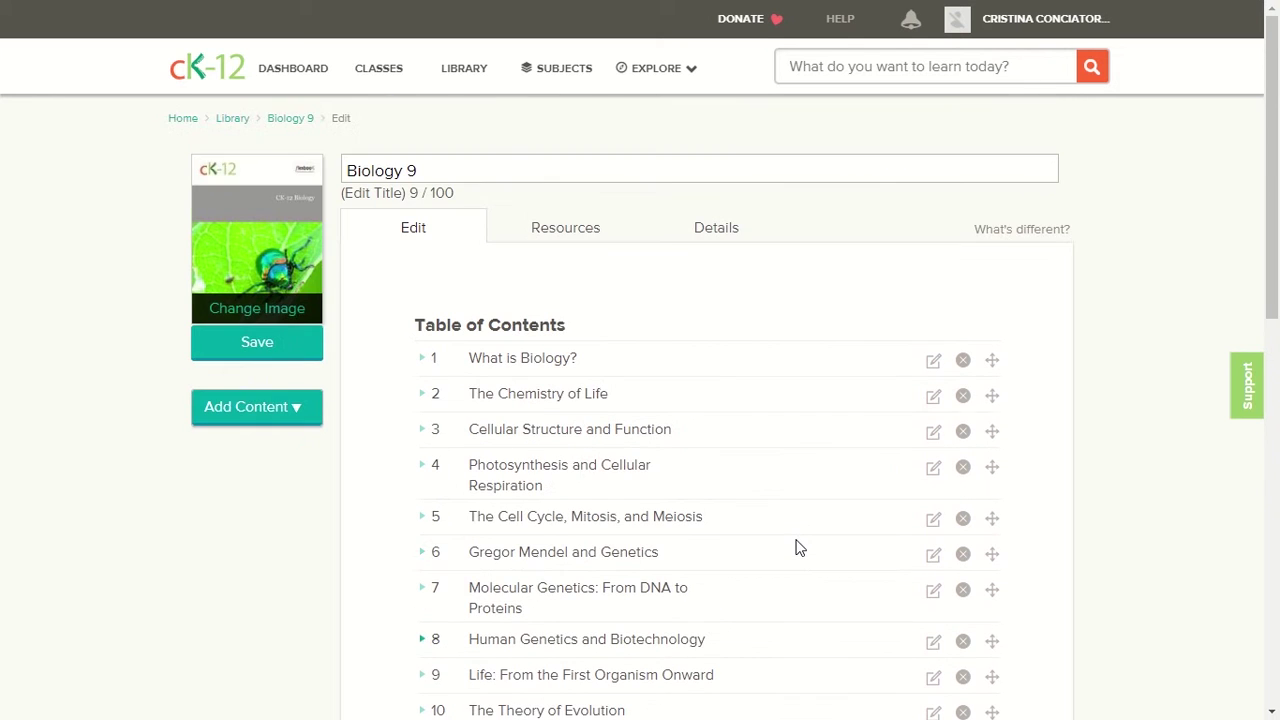
{"action": "scroll", "coordinate": [797, 547], "scroll_direction": "down", "scroll_amount": 1}
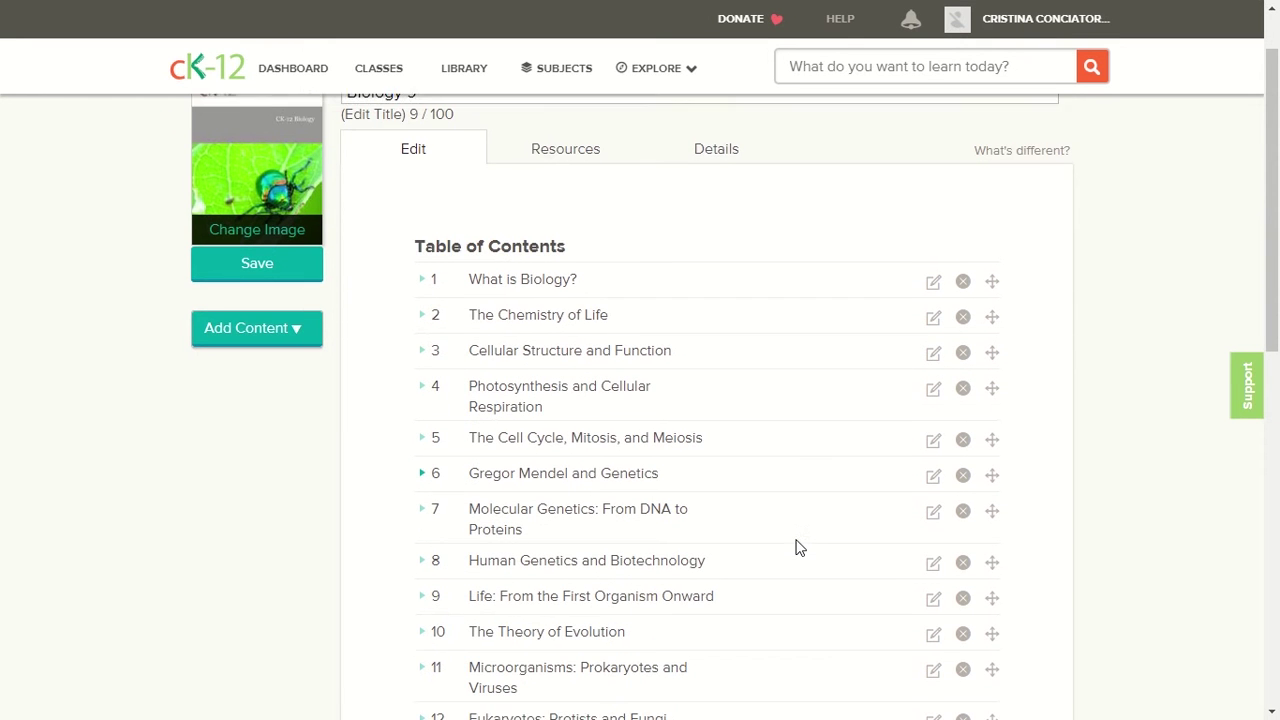
{"action": "left_click", "coordinate": [297, 329]}
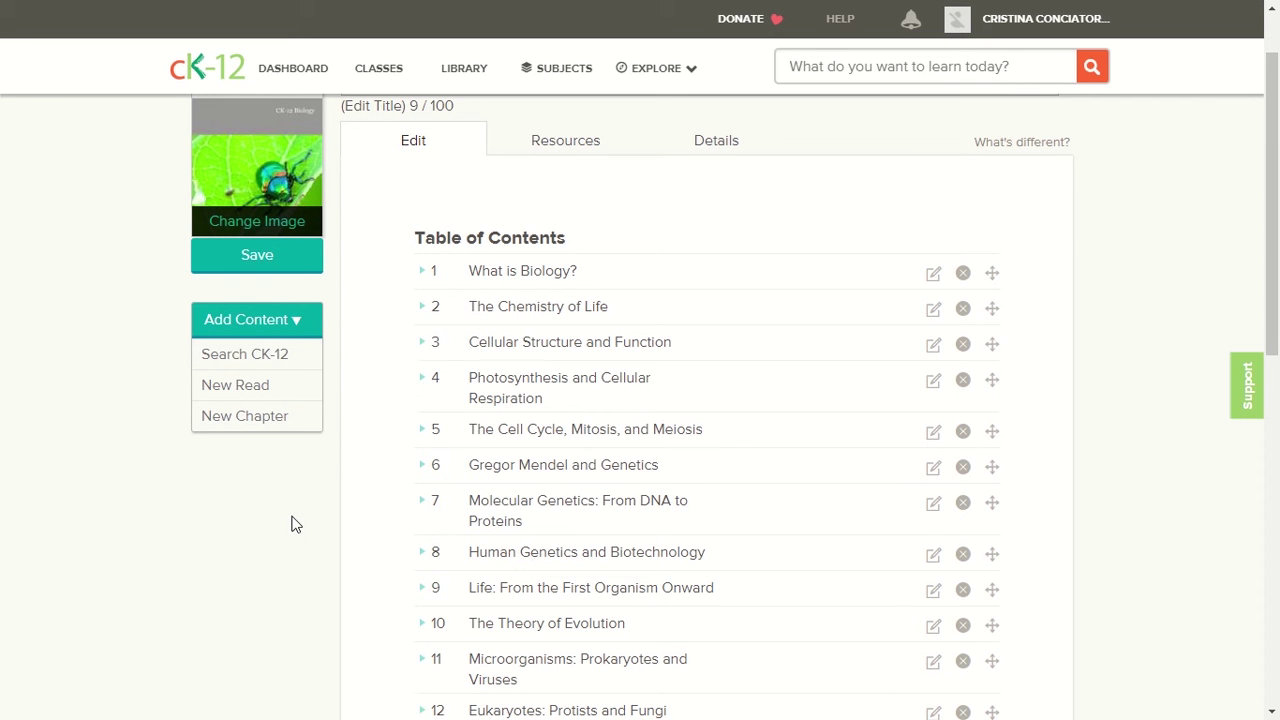
{"action": "scroll", "coordinate": [291, 523], "scroll_direction": "up", "scroll_amount": 1}
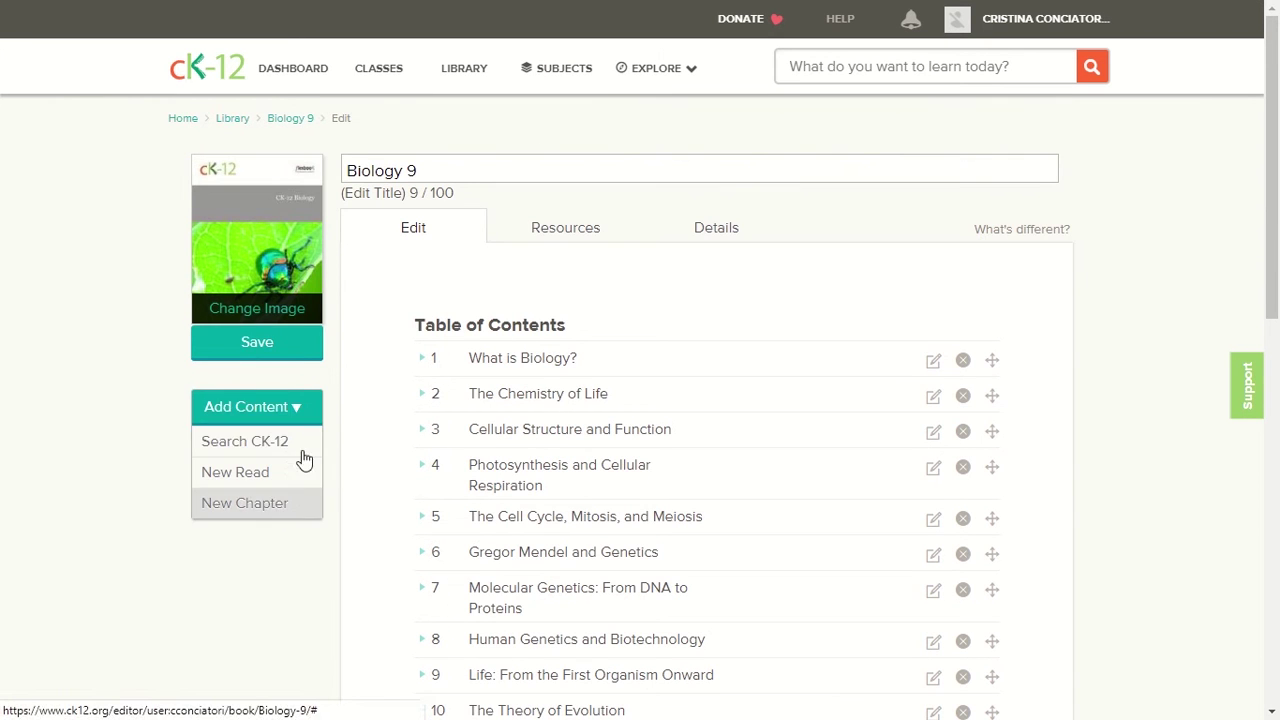
{"action": "left_click", "coordinate": [293, 358]}
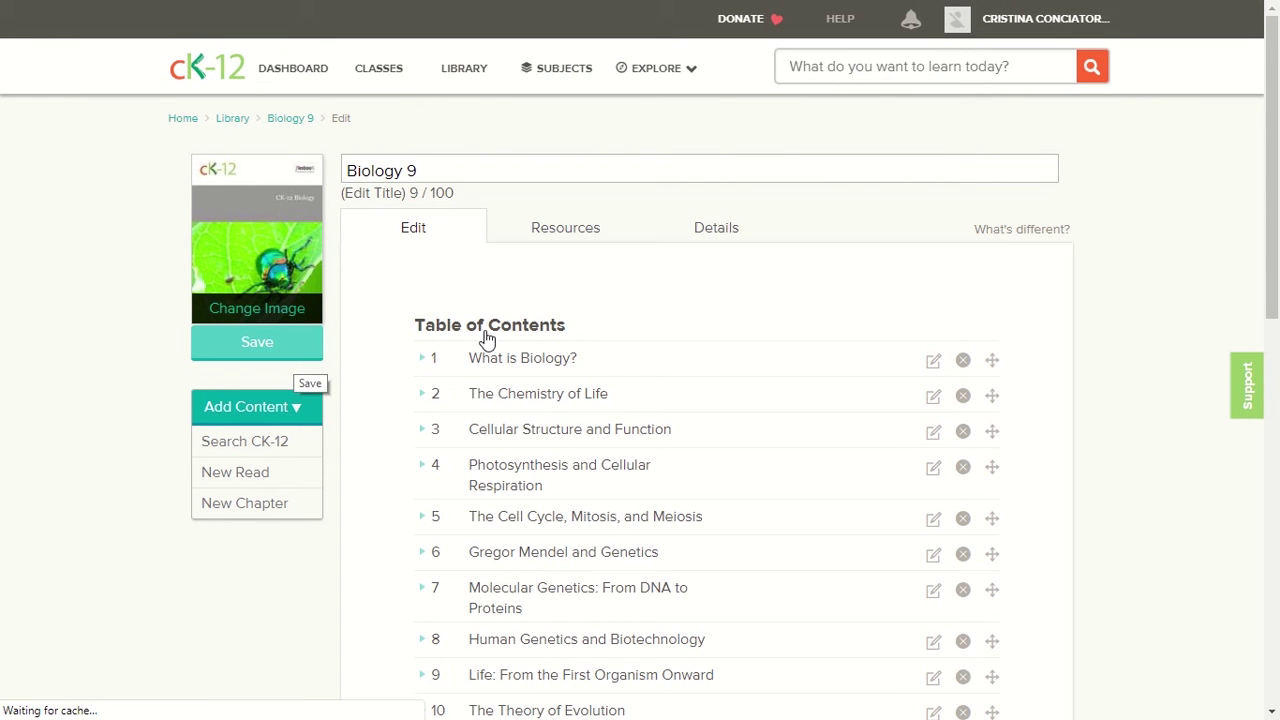
{"action": "left_click", "coordinate": [312, 116]}
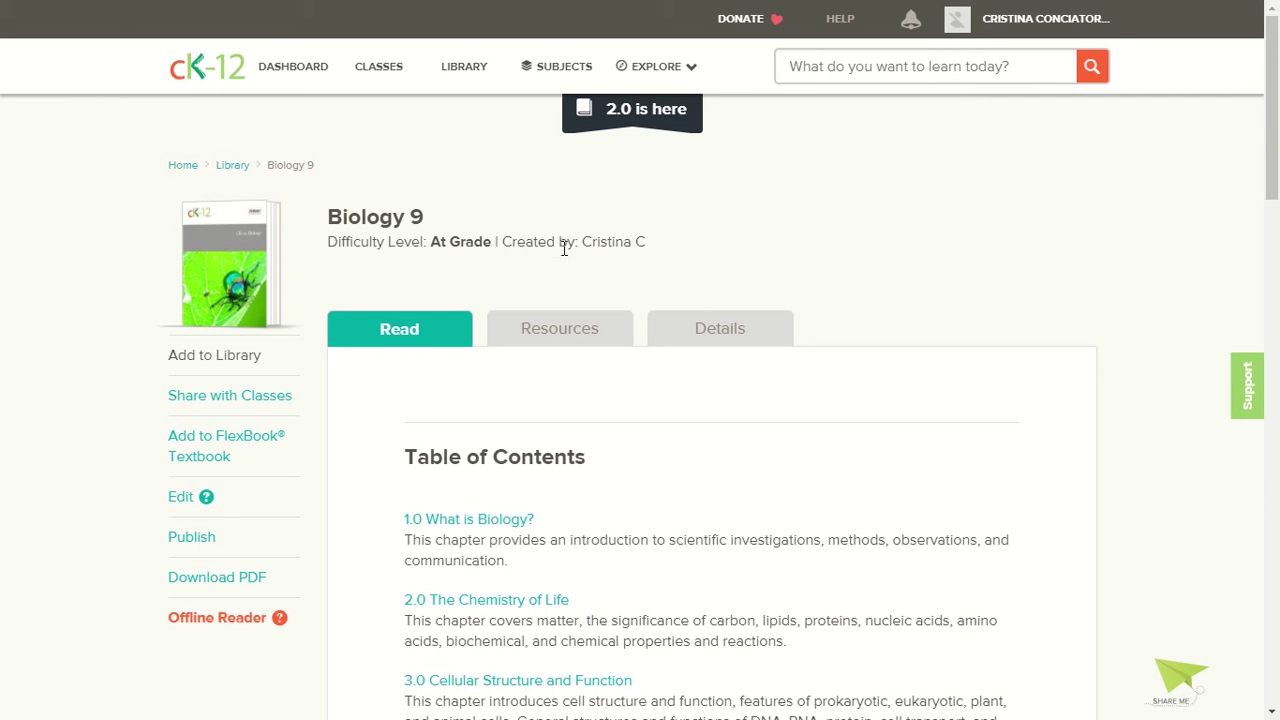
Scroll the Biology 9 table of contents to confirm chapters 19.0 The Principles of Ecology and 20.0 Communities and Populations
{"action": "scroll", "coordinate": [645, 527], "scroll_direction": "down", "scroll_amount": 7}
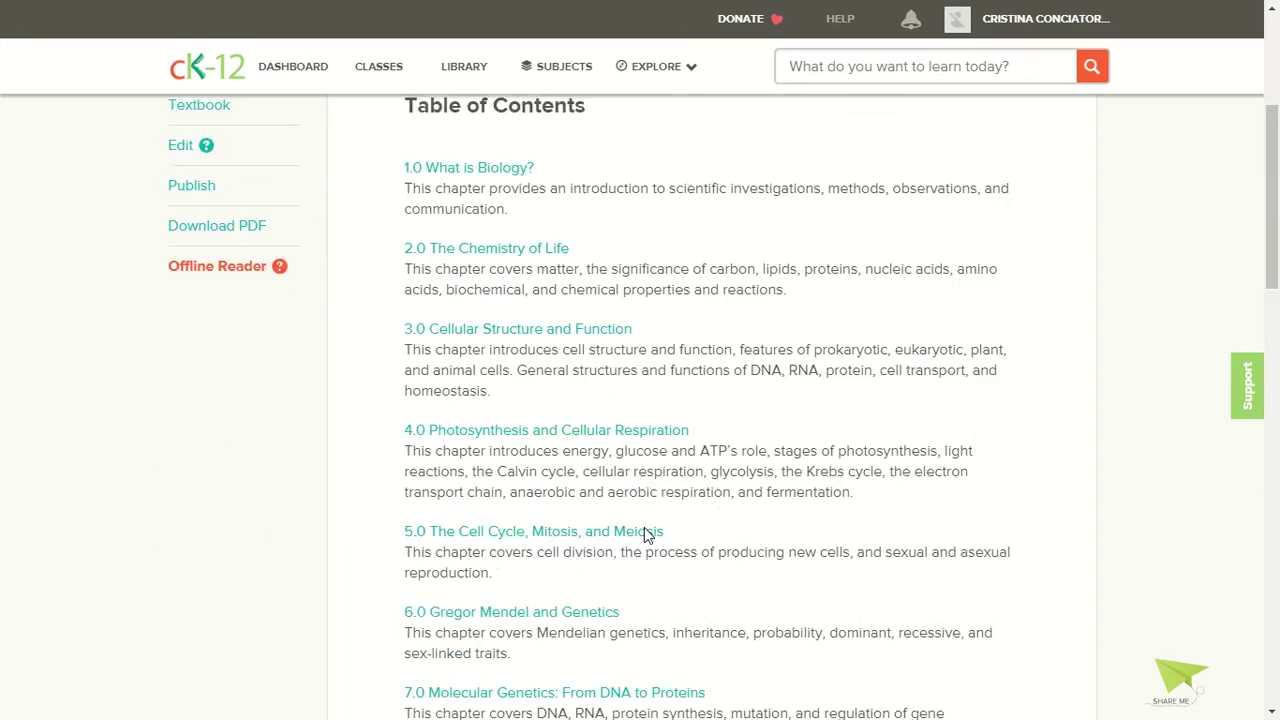
{"action": "scroll", "coordinate": [645, 527], "scroll_direction": "down", "scroll_amount": 10}
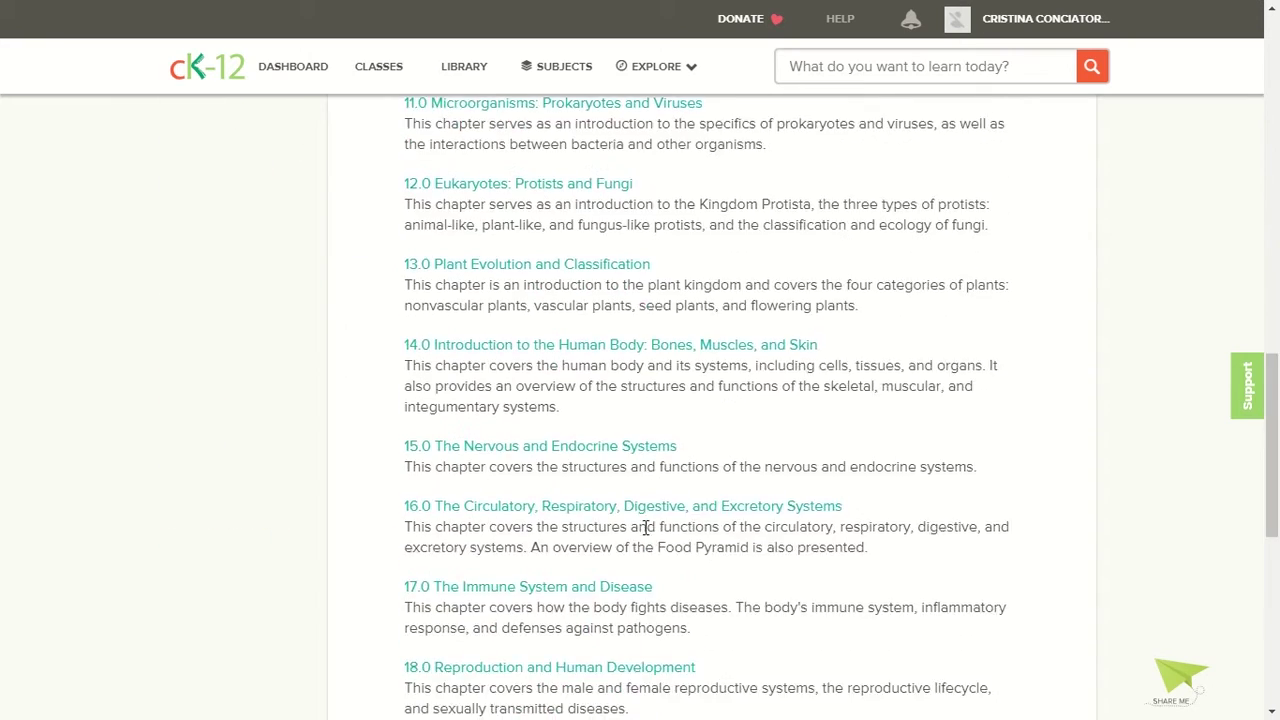
{"action": "scroll", "coordinate": [645, 527], "scroll_direction": "up", "scroll_amount": 17}
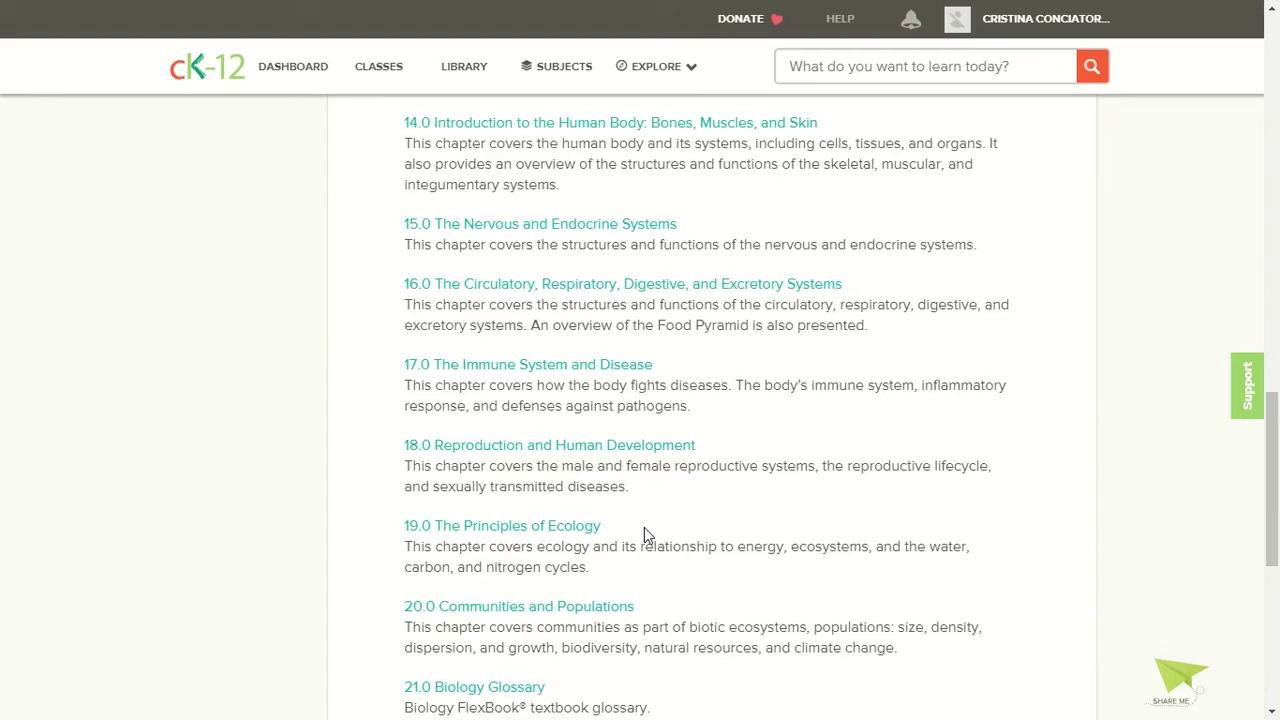
{"action": "scroll", "coordinate": [644, 535], "scroll_direction": "down", "scroll_amount": 1}
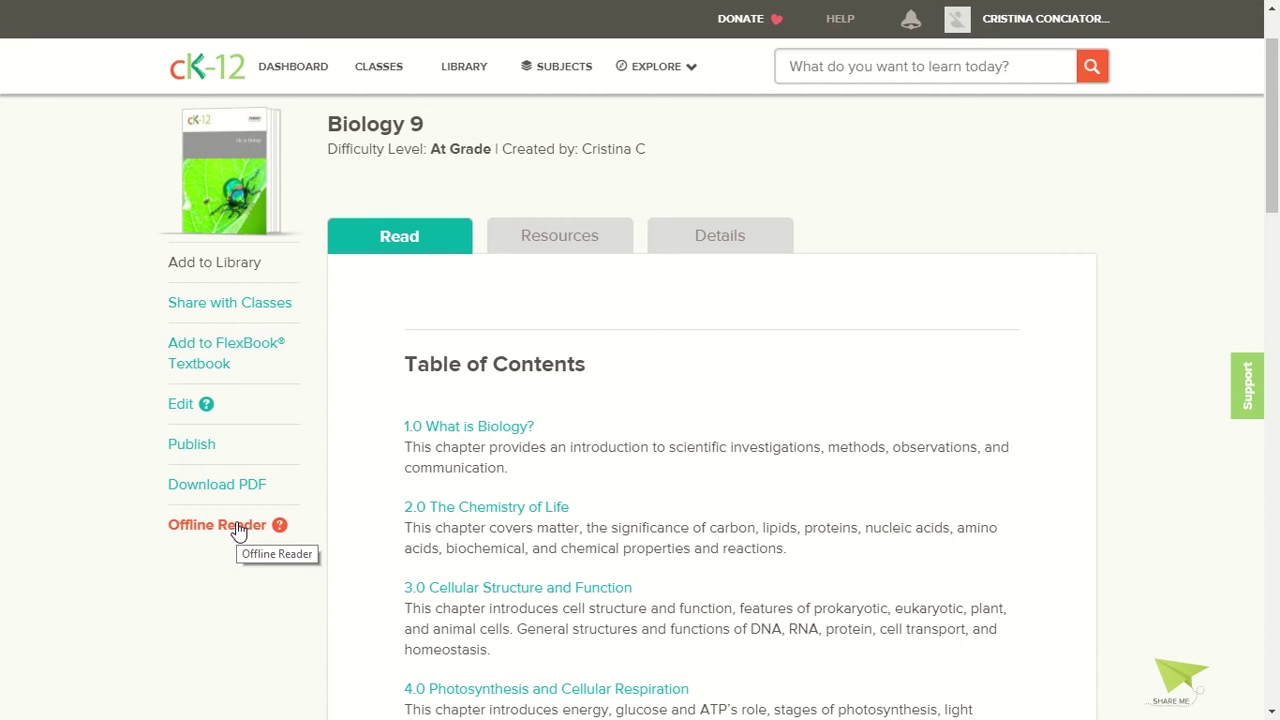
{"action": "left_click", "coordinate": [204, 452]}
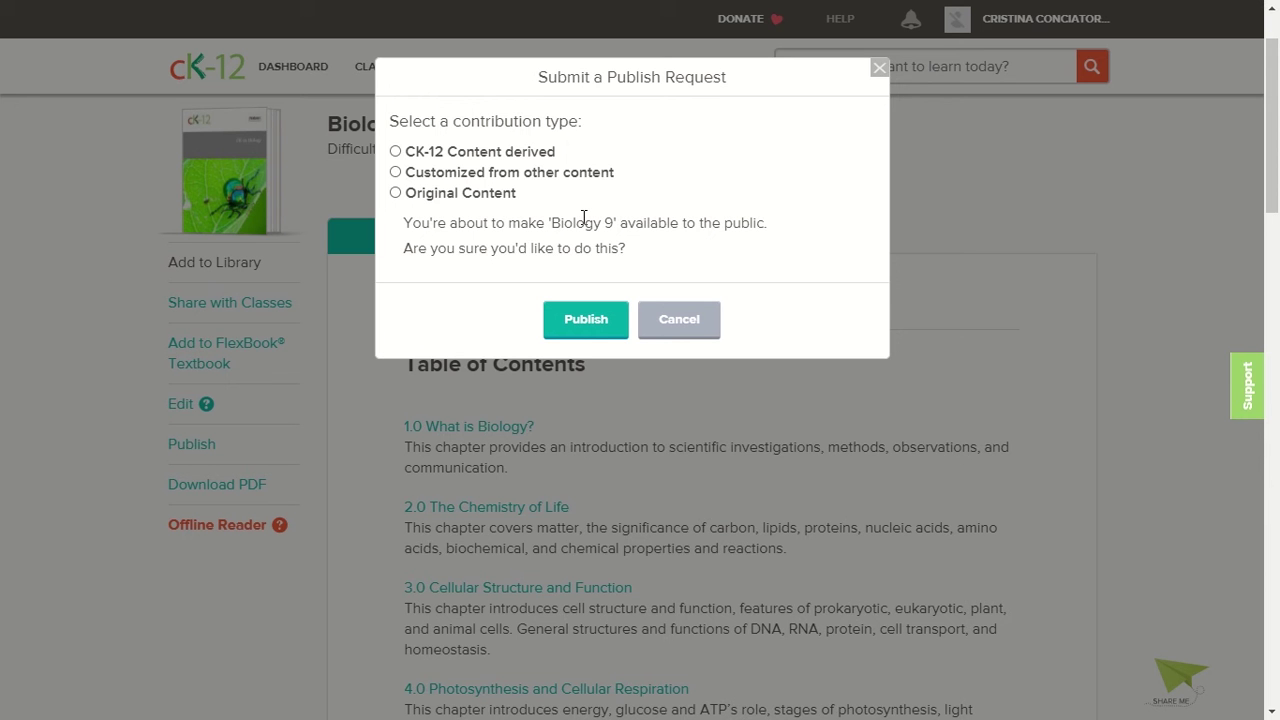
{"action": "left_click", "coordinate": [706, 321]}
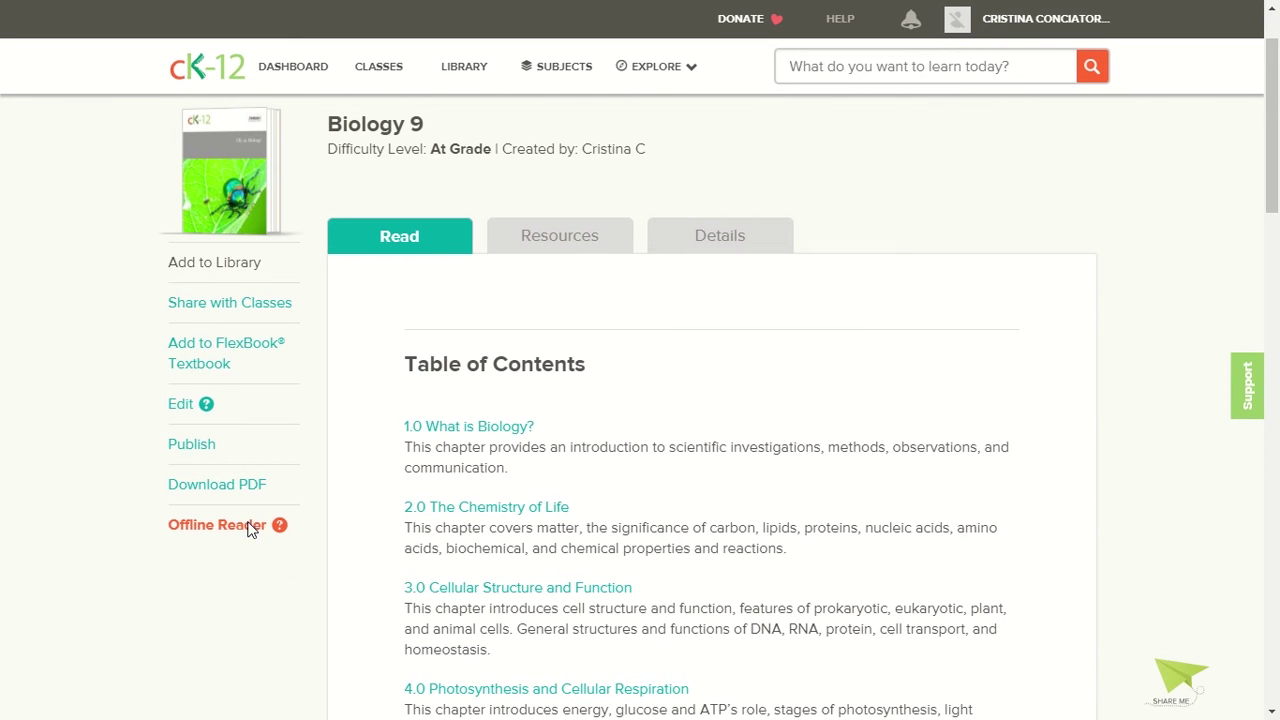
Open Biology 9 in the offline Web Reader and browse its 21-chapter list, ending back at the top
{"action": "left_click", "coordinate": [248, 524]}
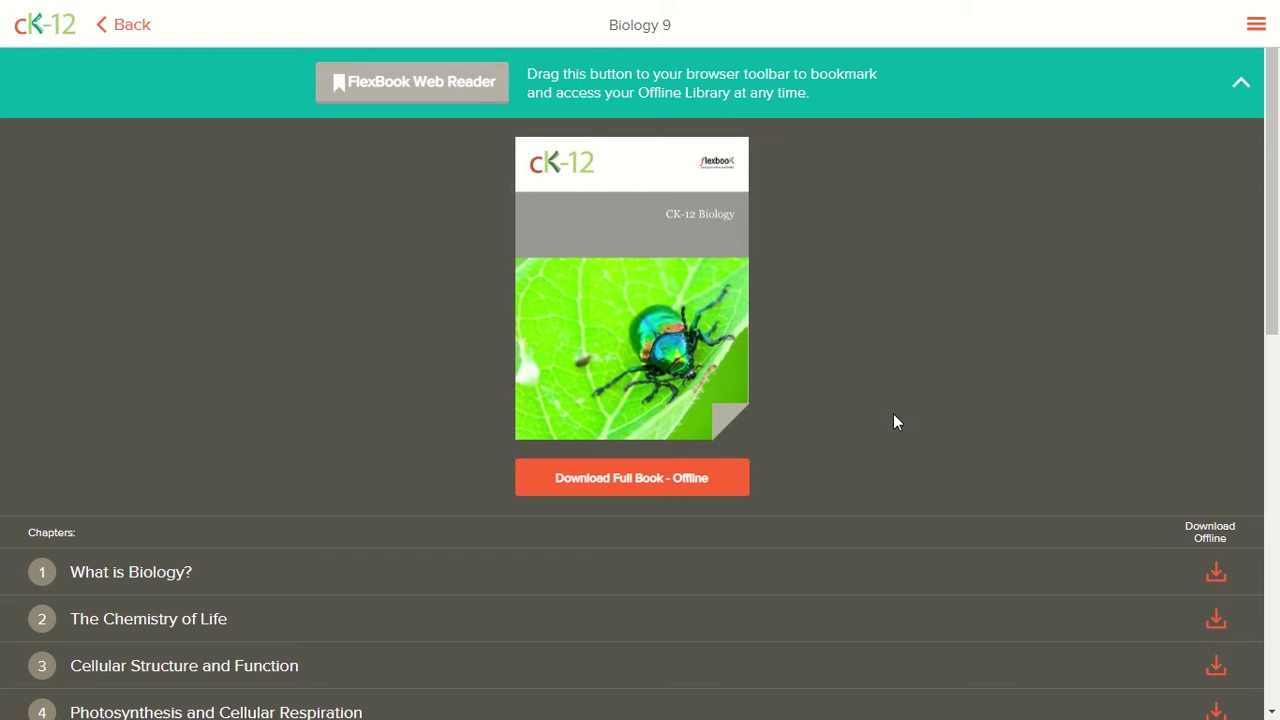
{"action": "scroll", "coordinate": [893, 421], "scroll_direction": "down", "scroll_amount": 6}
{"action": "scroll", "coordinate": [893, 421], "scroll_direction": "up", "scroll_amount": 2}
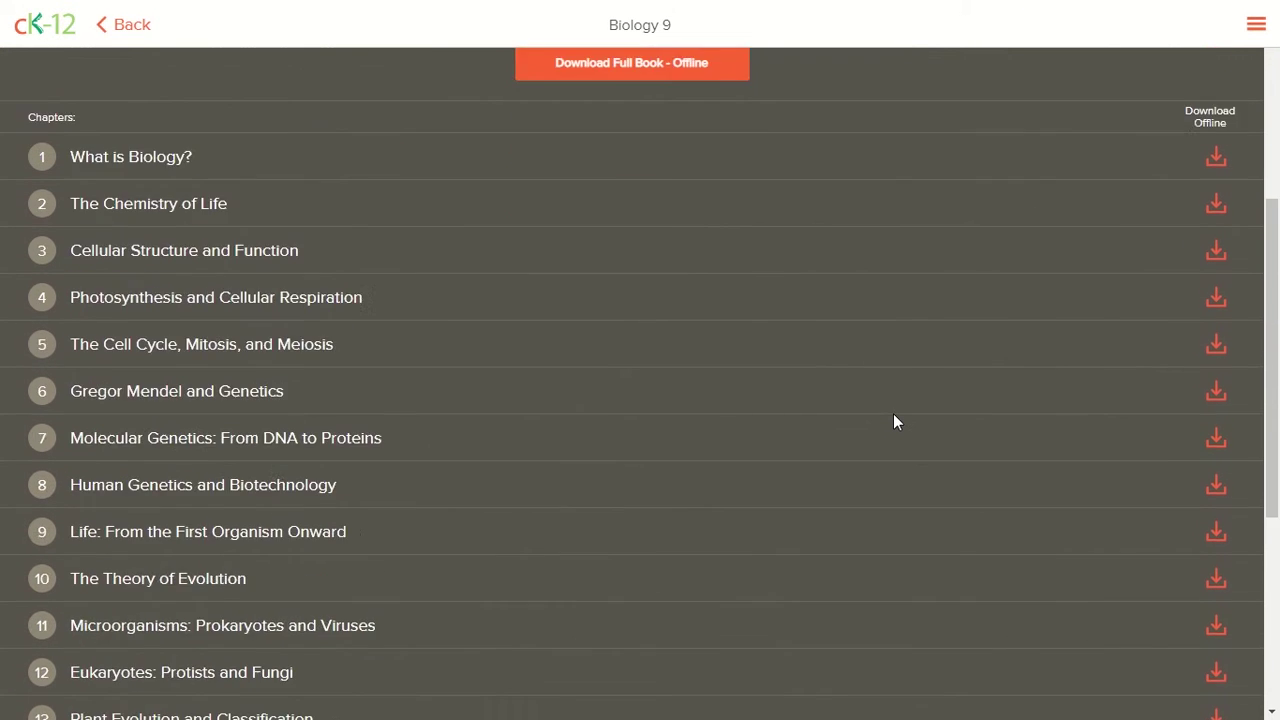
{"action": "scroll", "coordinate": [895, 421], "scroll_direction": "up", "scroll_amount": 4}
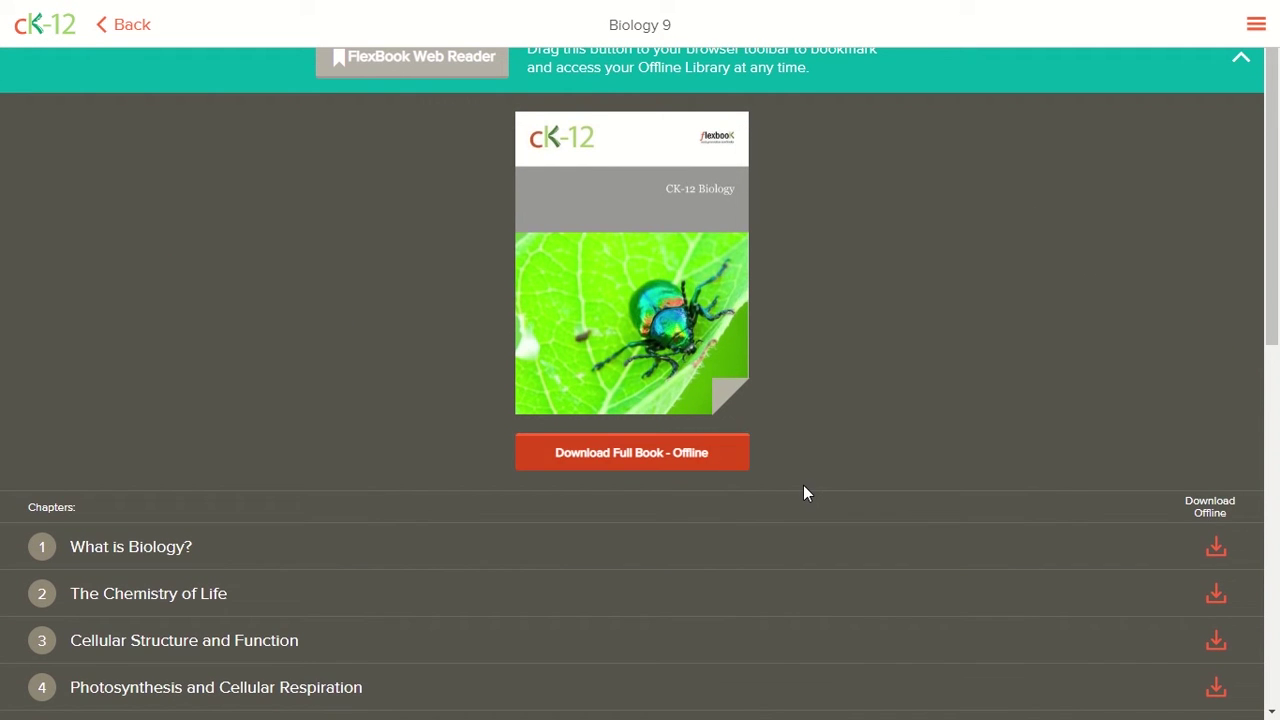
{"action": "scroll", "coordinate": [804, 492], "scroll_direction": "down", "scroll_amount": 8}
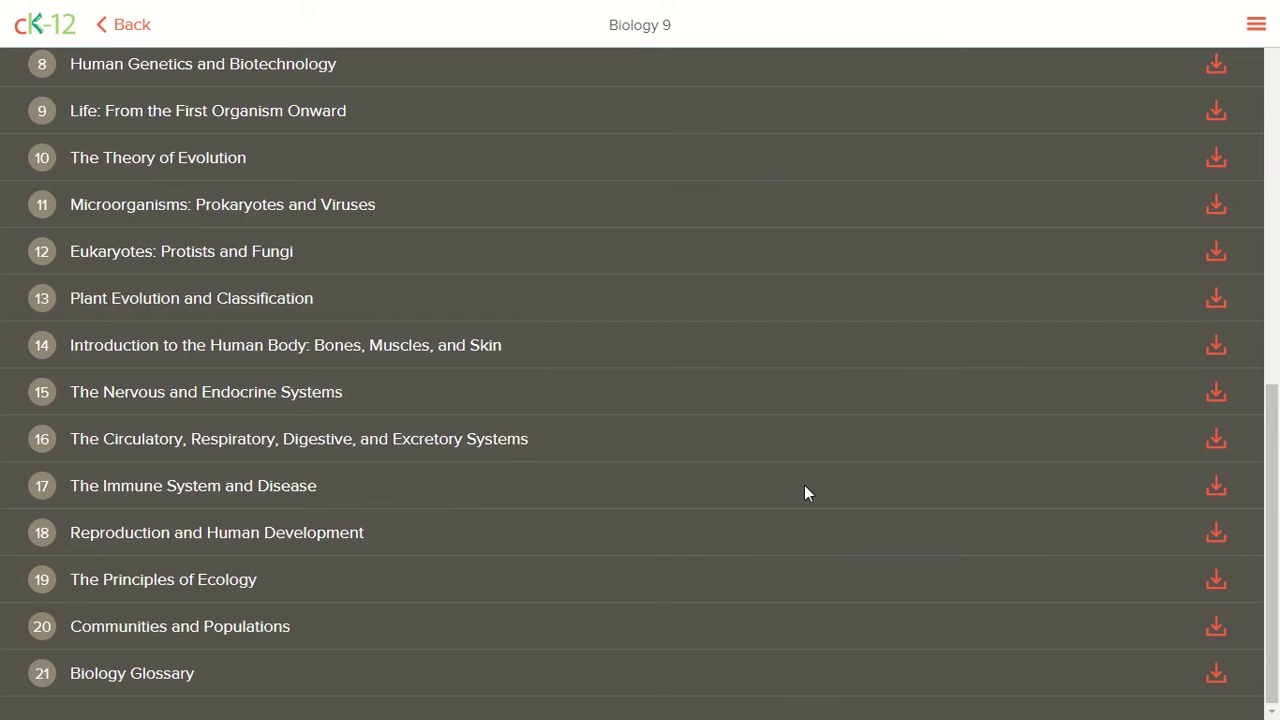
{"action": "scroll", "coordinate": [806, 492], "scroll_direction": "up", "scroll_amount": 10}
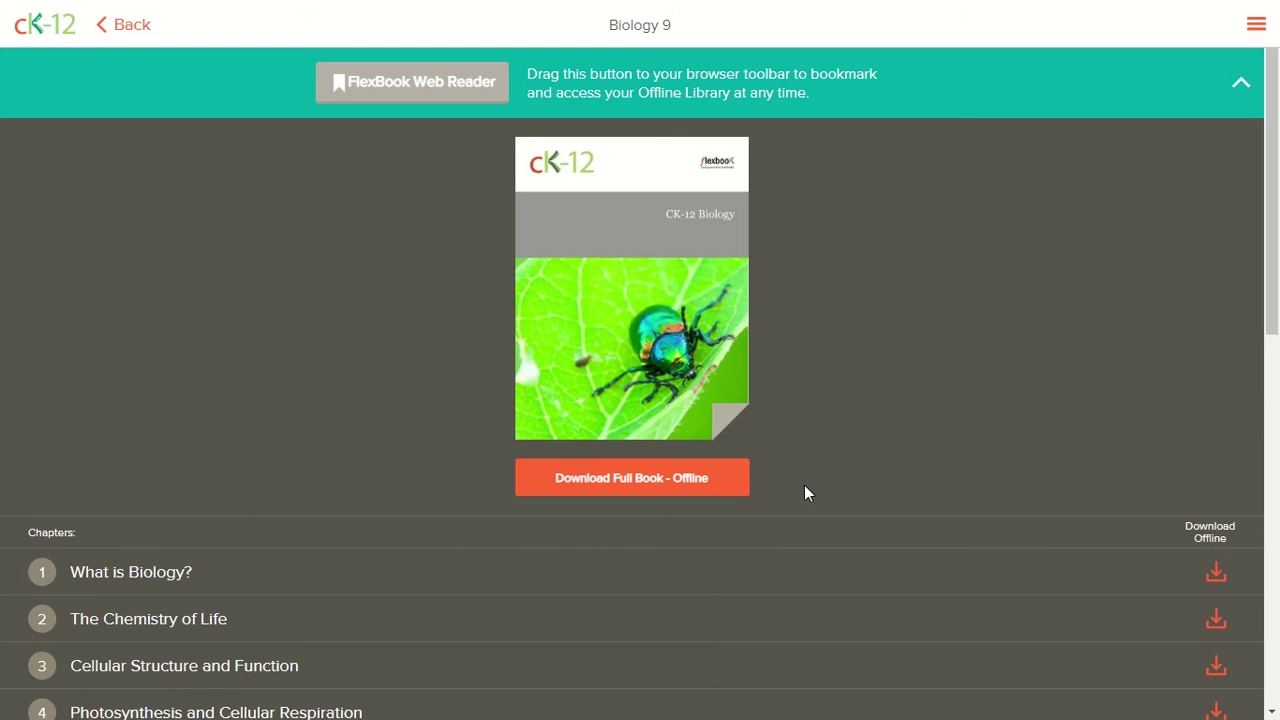
{"action": "left_click", "coordinate": [176, 584]}
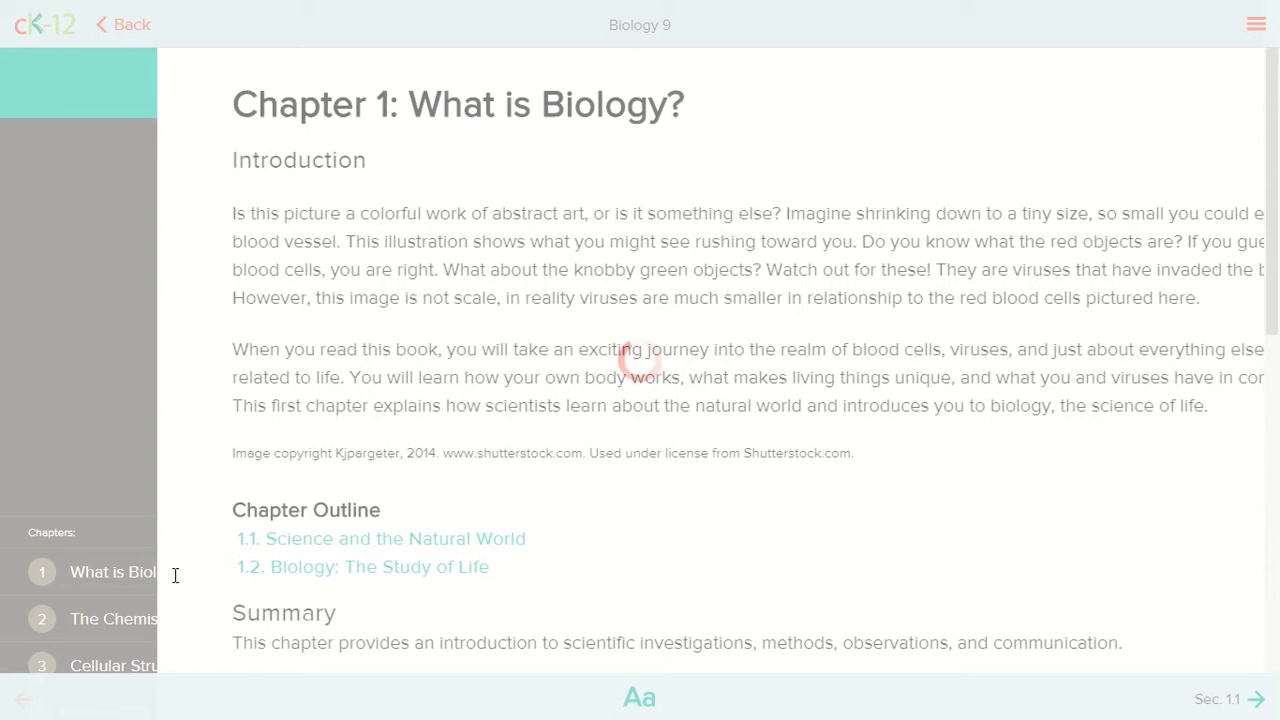
{"action": "scroll", "coordinate": [490, 448], "scroll_direction": "down", "scroll_amount": 4}
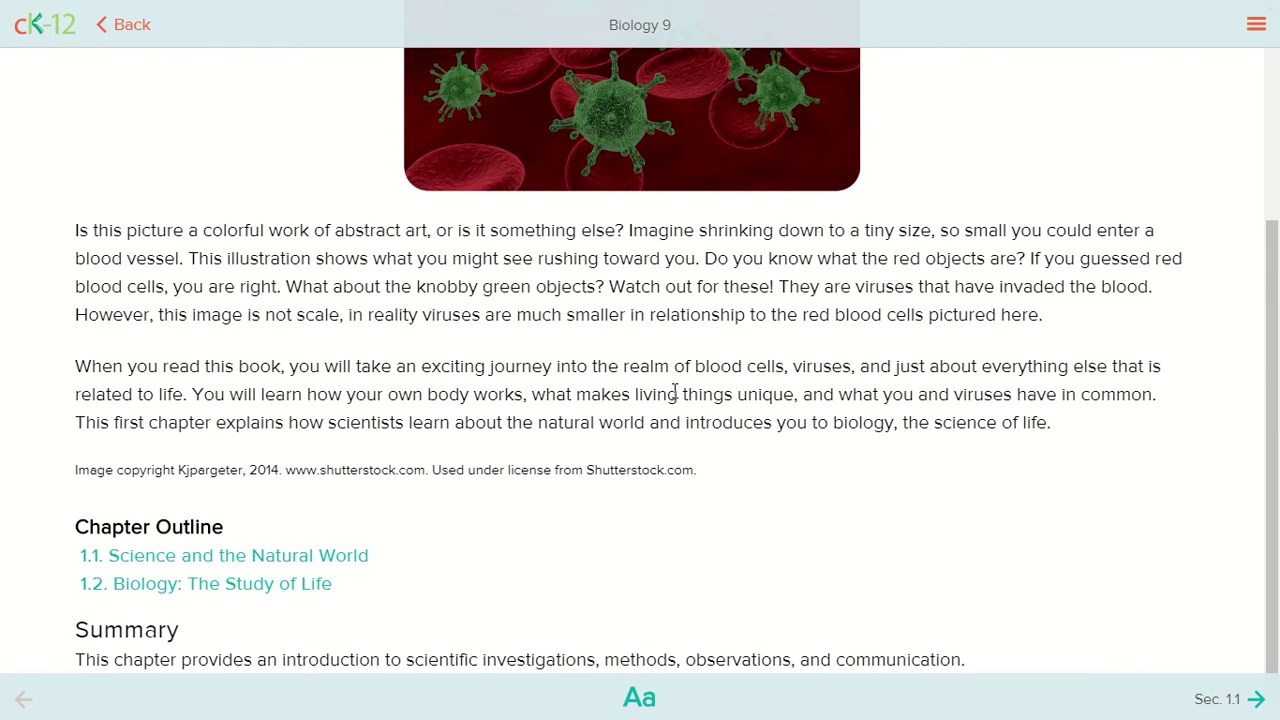
{"action": "scroll", "coordinate": [675, 391], "scroll_direction": "up", "scroll_amount": 2}
{"action": "scroll", "coordinate": [675, 391], "scroll_direction": "down", "scroll_amount": 2}
Set the reader to Droid-Sans font, black page theme and wide line spacing
{"action": "left_click", "coordinate": [647, 709]}
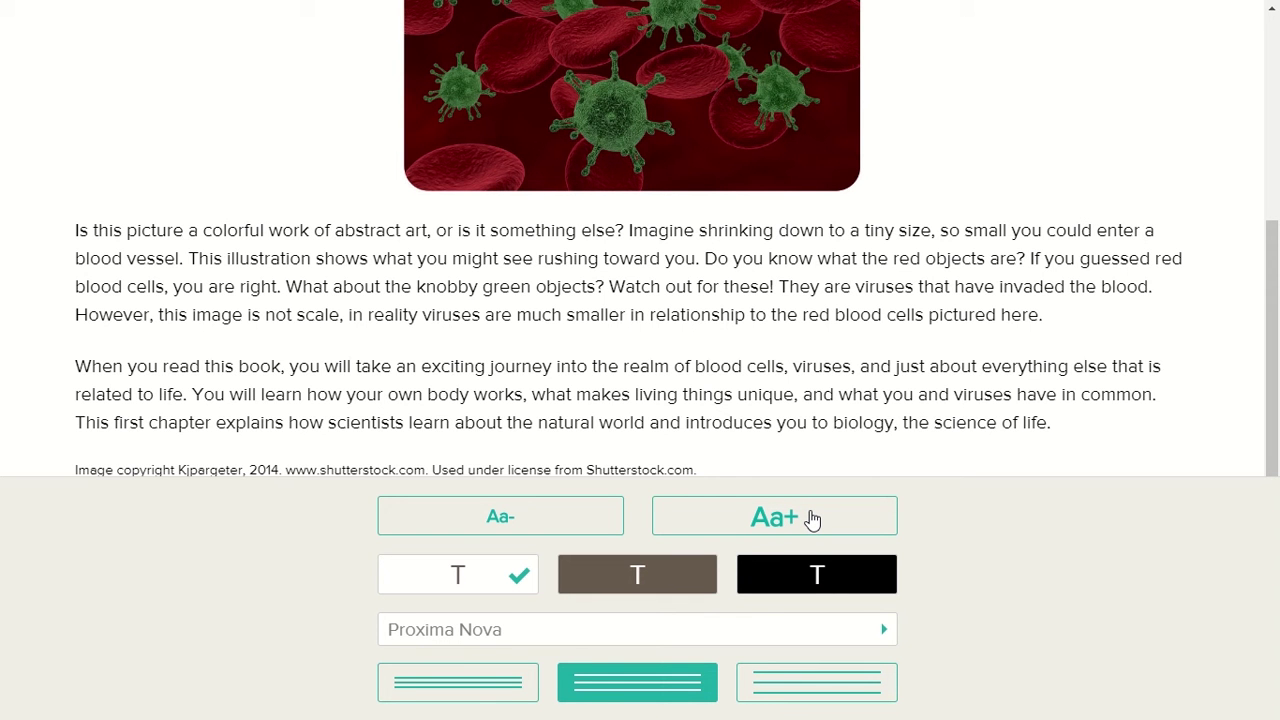
{"action": "left_click", "coordinate": [832, 634]}
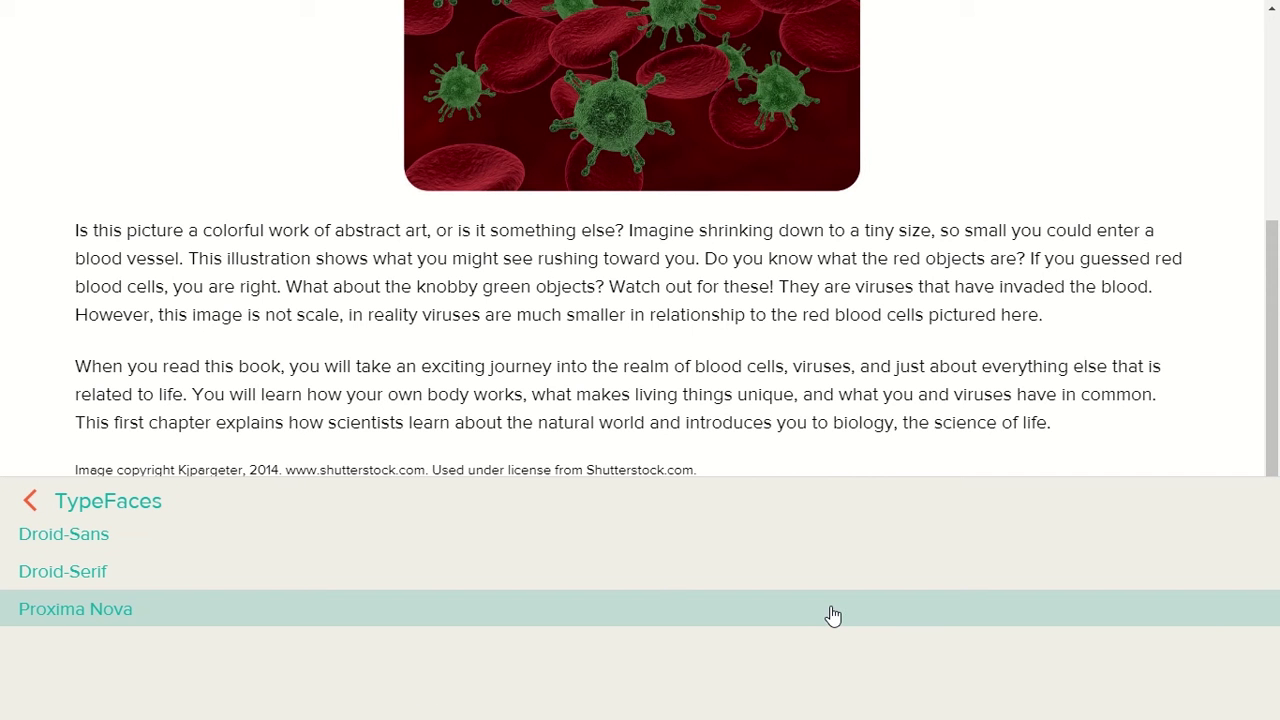
{"action": "left_click", "coordinate": [170, 543]}
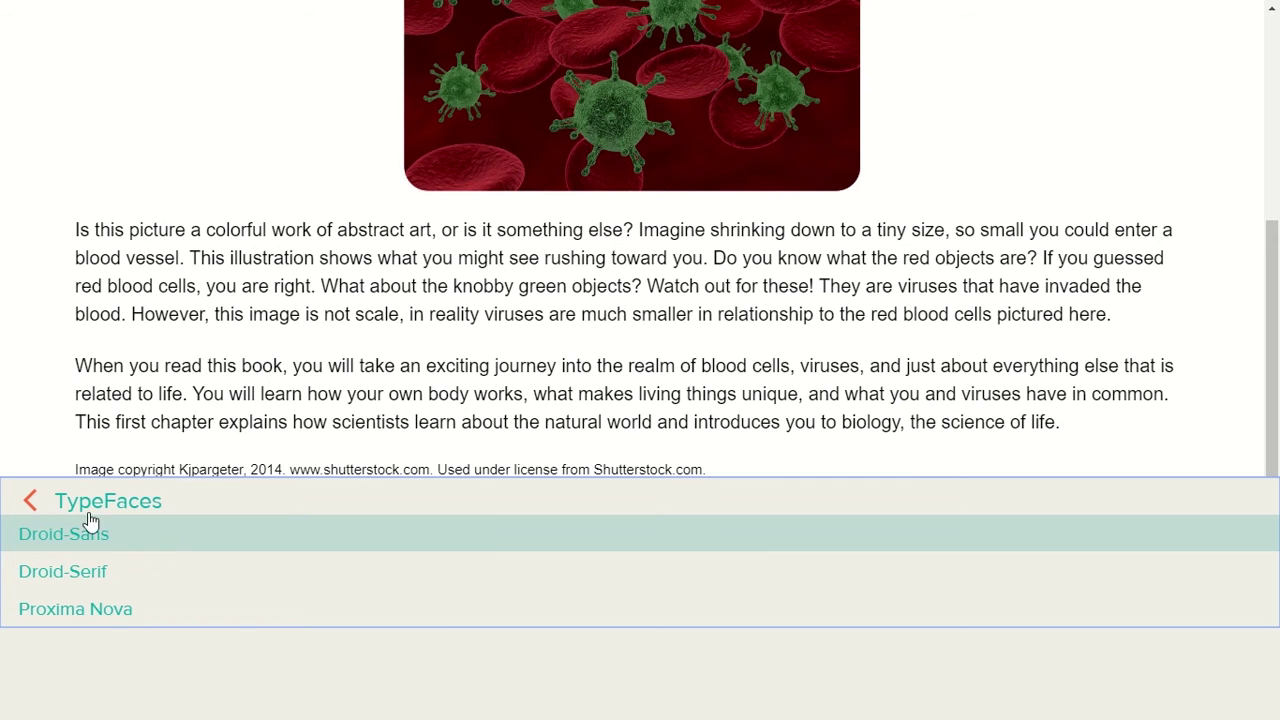
{"action": "left_click", "coordinate": [32, 501]}
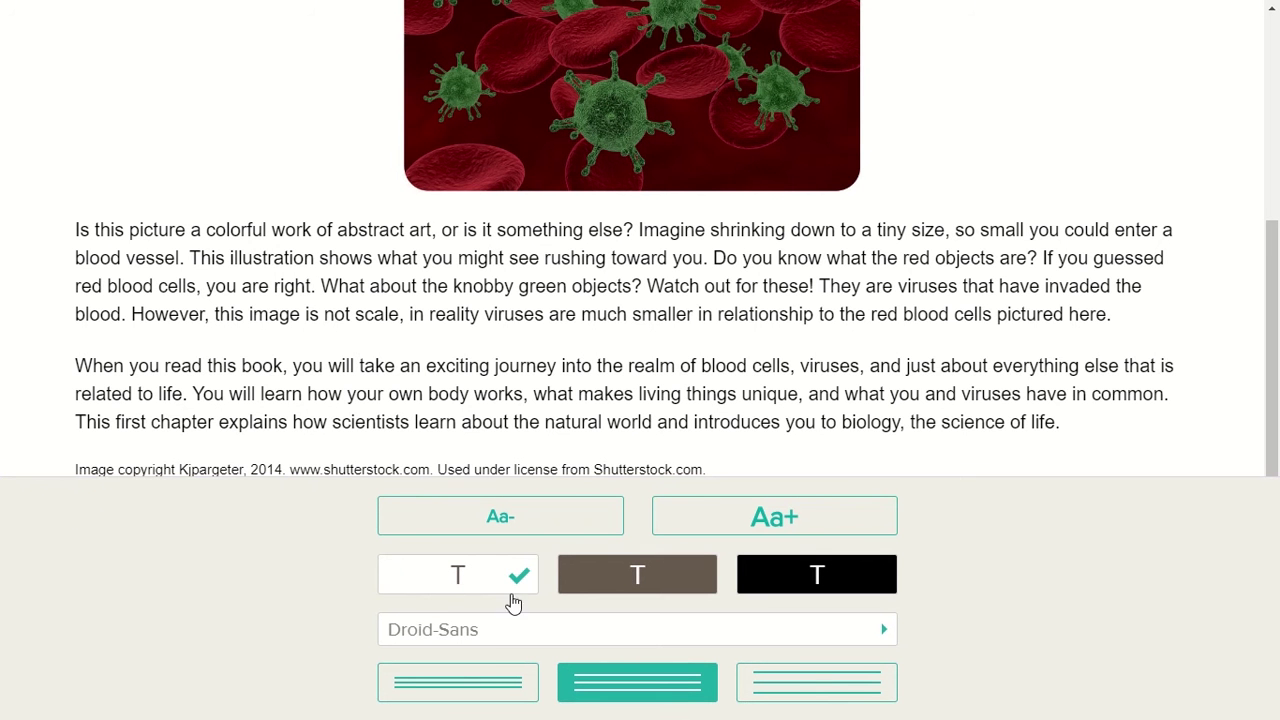
{"action": "left_click", "coordinate": [664, 588]}
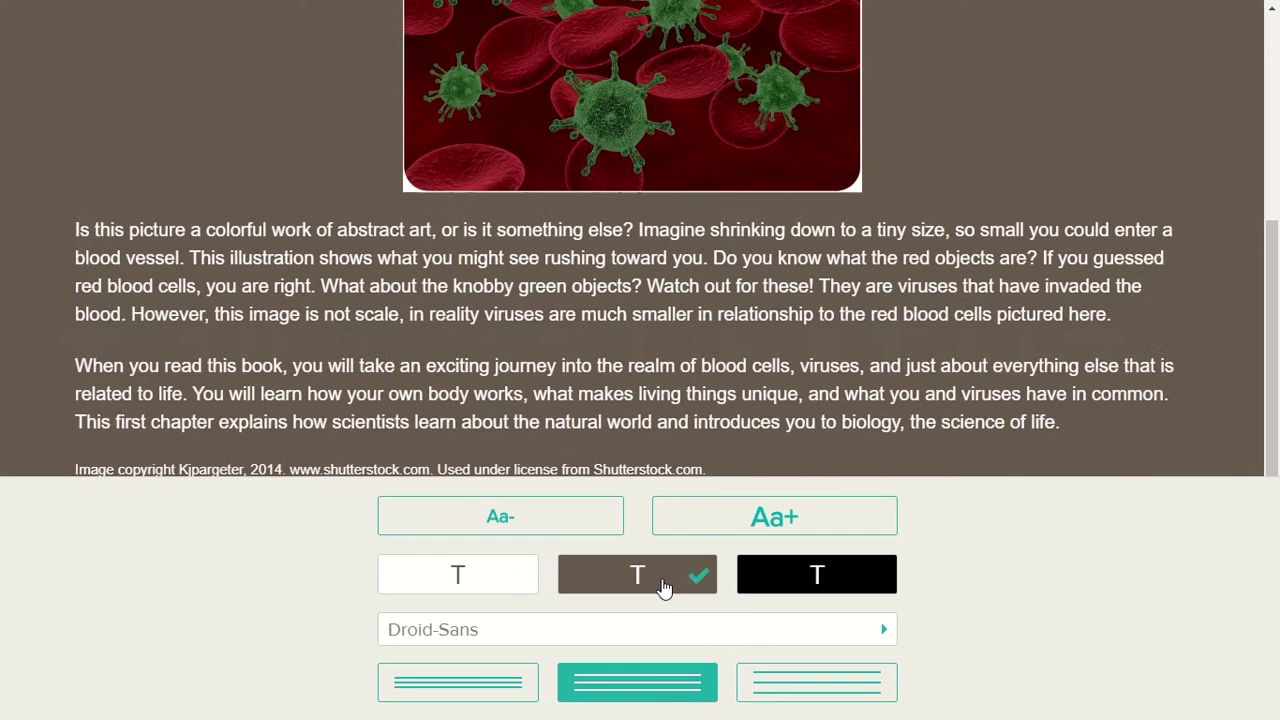
{"action": "left_click", "coordinate": [835, 575]}
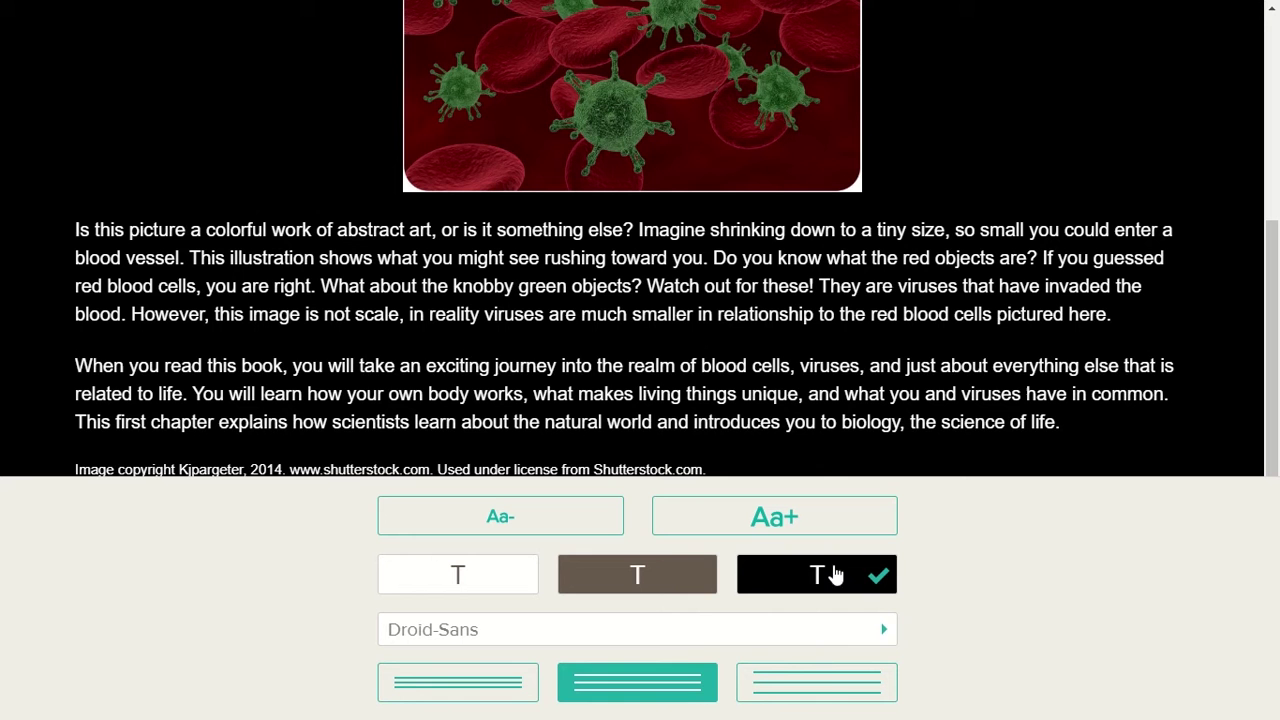
{"action": "left_click", "coordinate": [840, 694]}
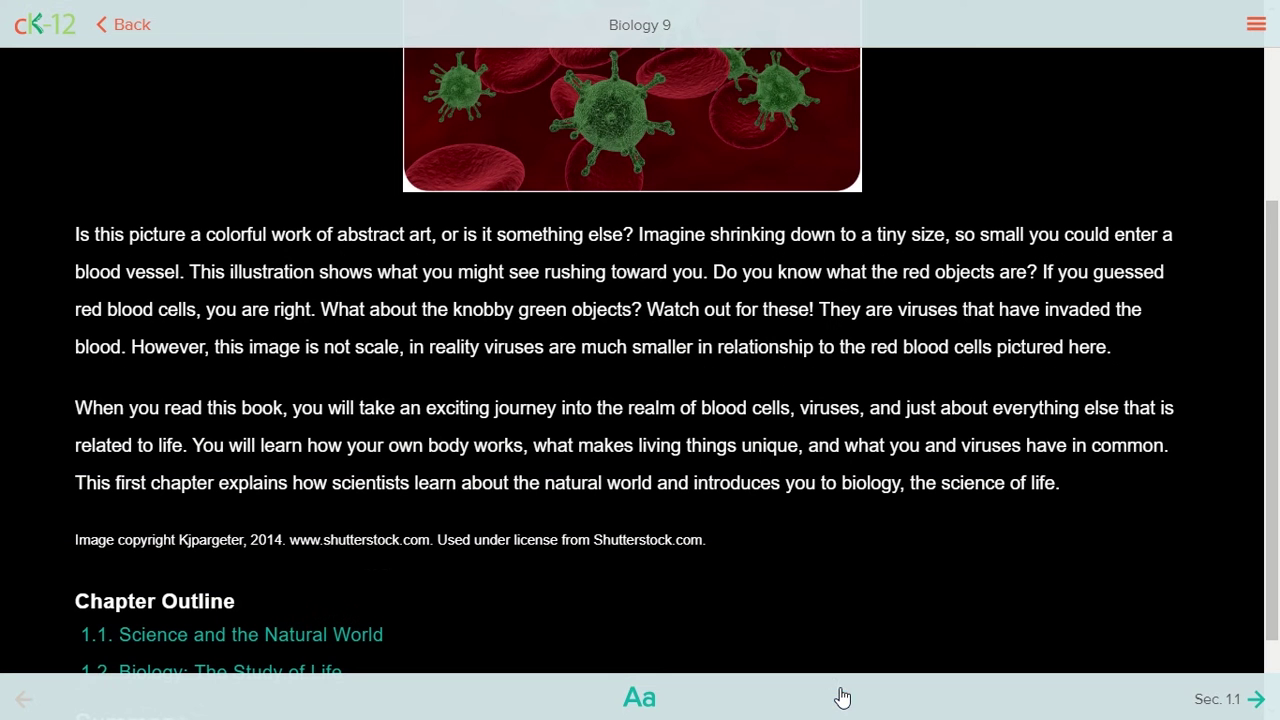
Go to section 1.1, Science and the Natural World, and read down the lesson and back up
{"action": "left_click", "coordinate": [1252, 700]}
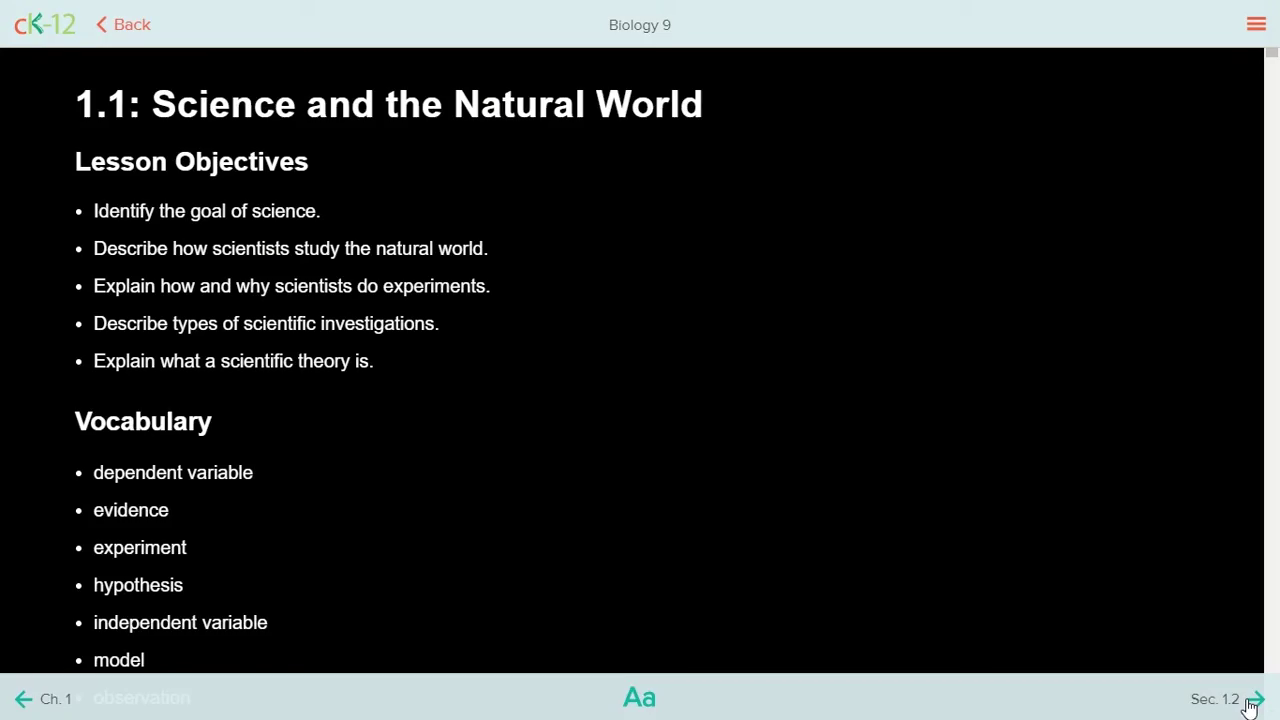
{"action": "scroll", "coordinate": [979, 284], "scroll_direction": "down", "scroll_amount": 11}
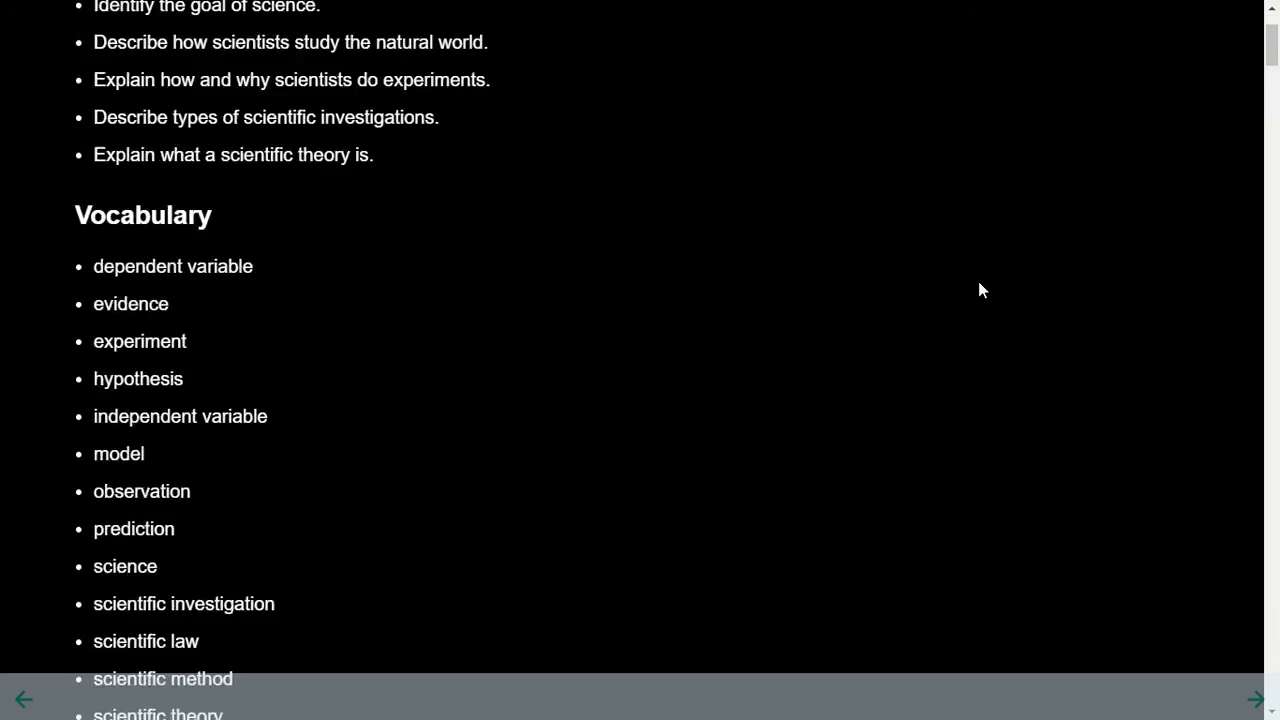
{"action": "scroll", "coordinate": [979, 288], "scroll_direction": "down", "scroll_amount": 14}
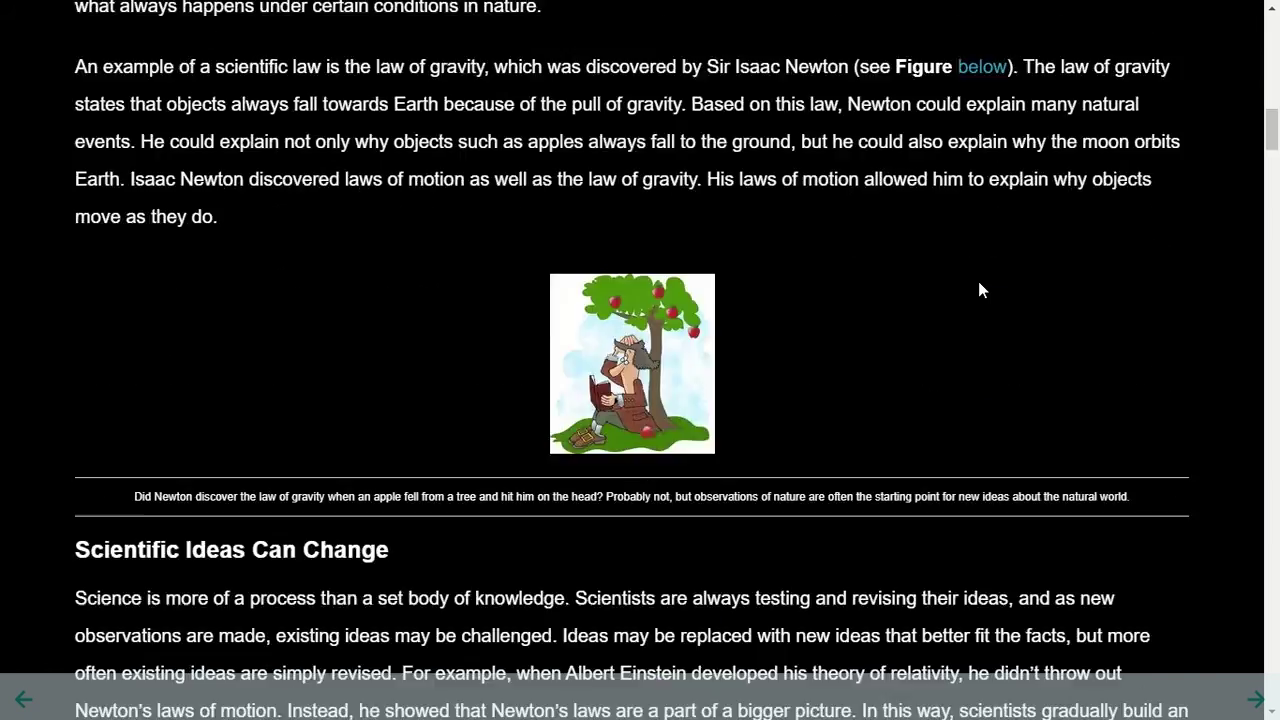
{"action": "scroll", "coordinate": [979, 289], "scroll_direction": "down", "scroll_amount": 6}
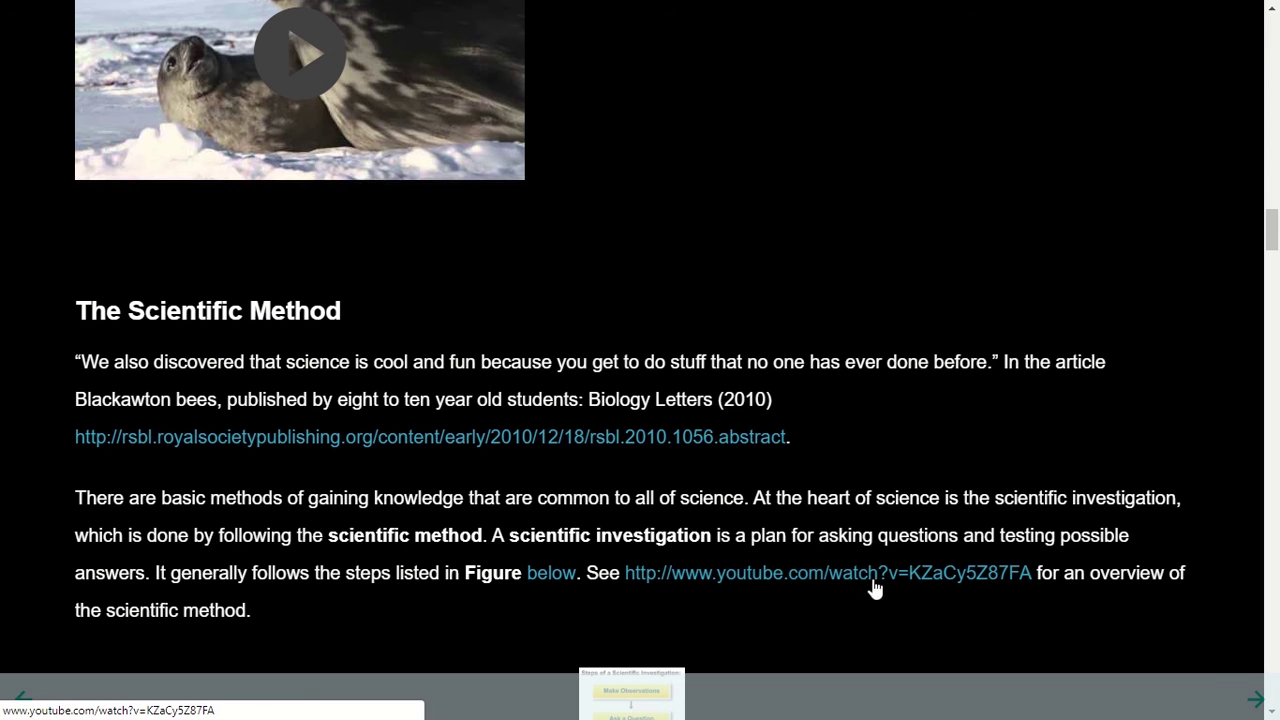
{"action": "scroll", "coordinate": [871, 530], "scroll_direction": "down", "scroll_amount": 2}
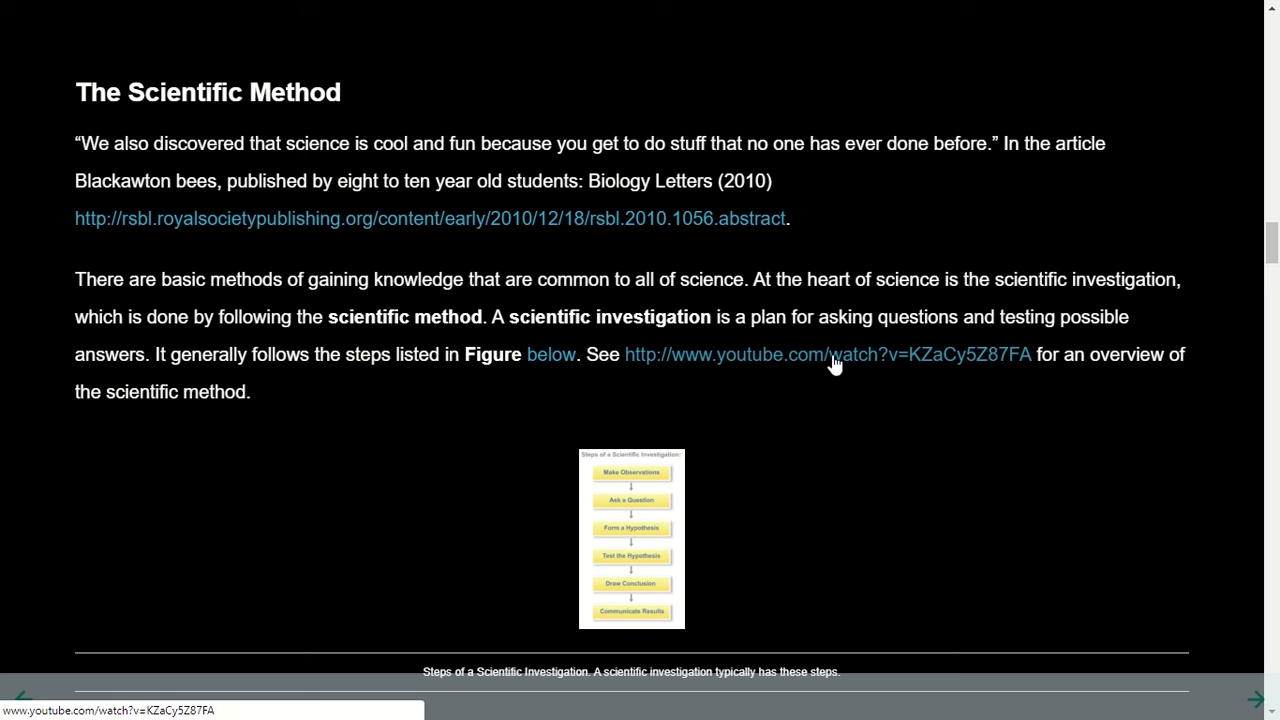
{"action": "scroll", "coordinate": [1066, 359], "scroll_direction": "up", "scroll_amount": 20}
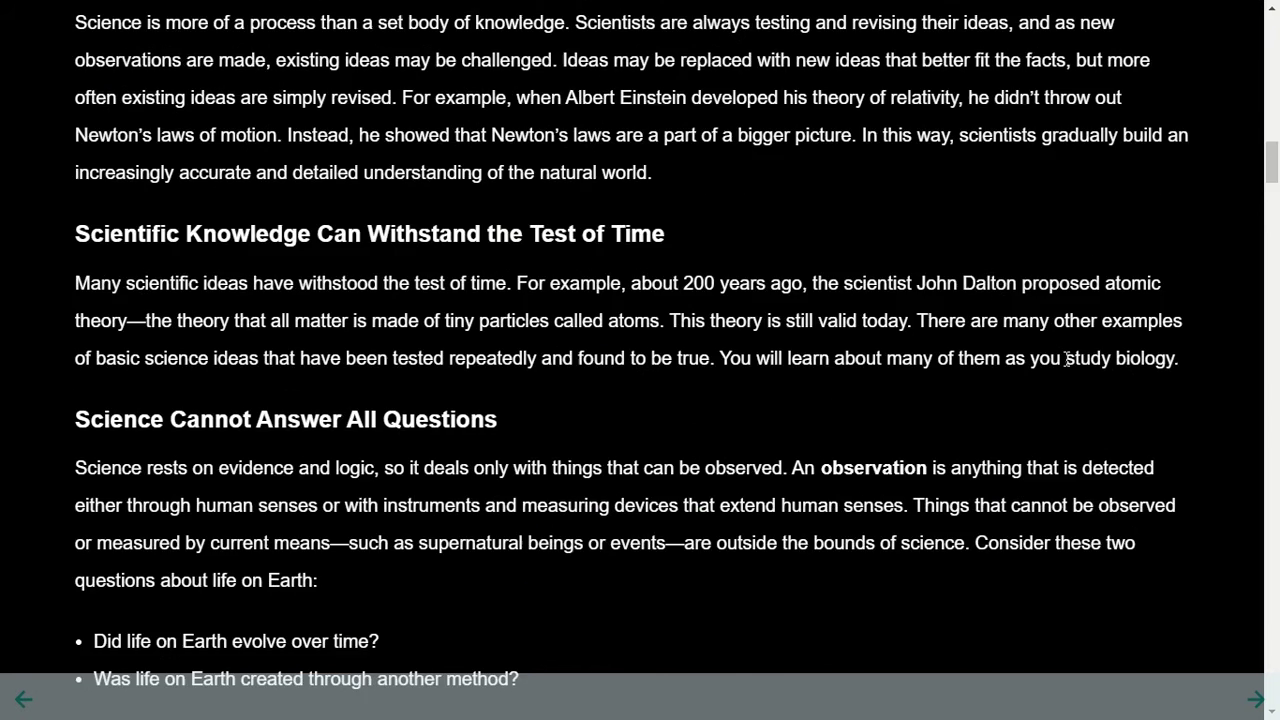
{"action": "scroll", "coordinate": [1066, 359], "scroll_direction": "up", "scroll_amount": 4}
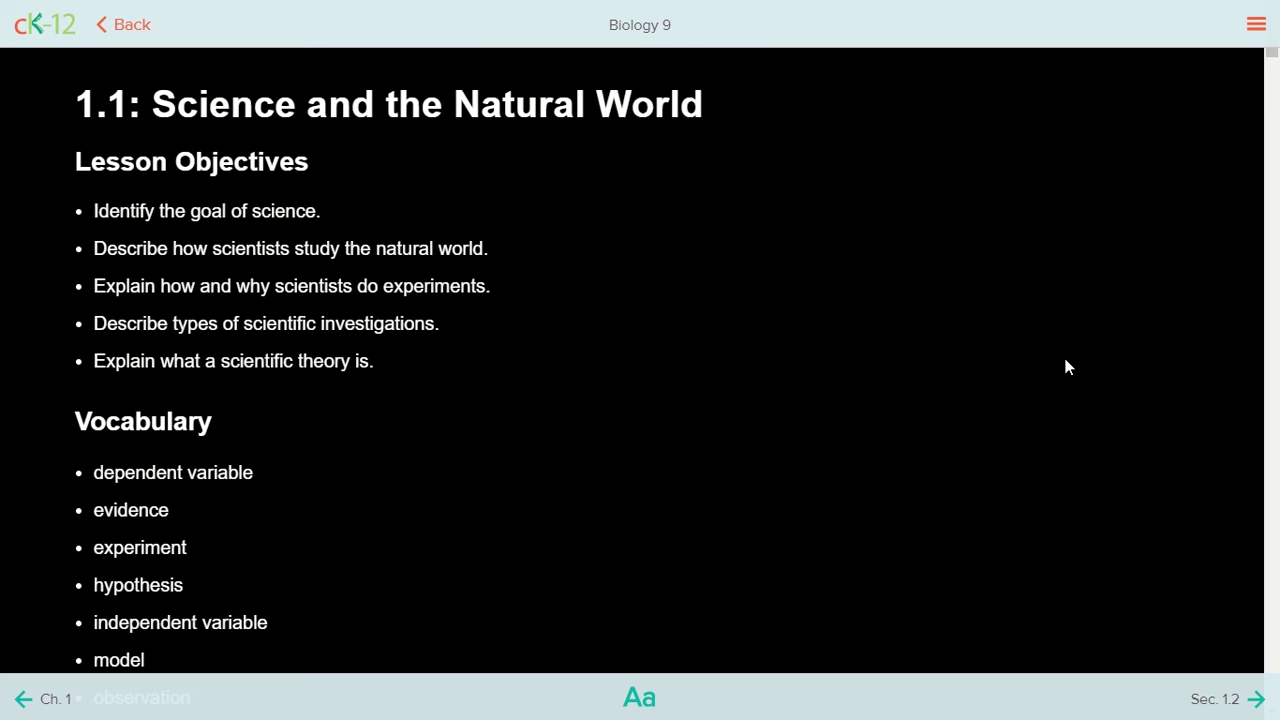
Open chapter 21, Biology Glossary, from the book's table of contents
{"action": "left_click", "coordinate": [1257, 32]}
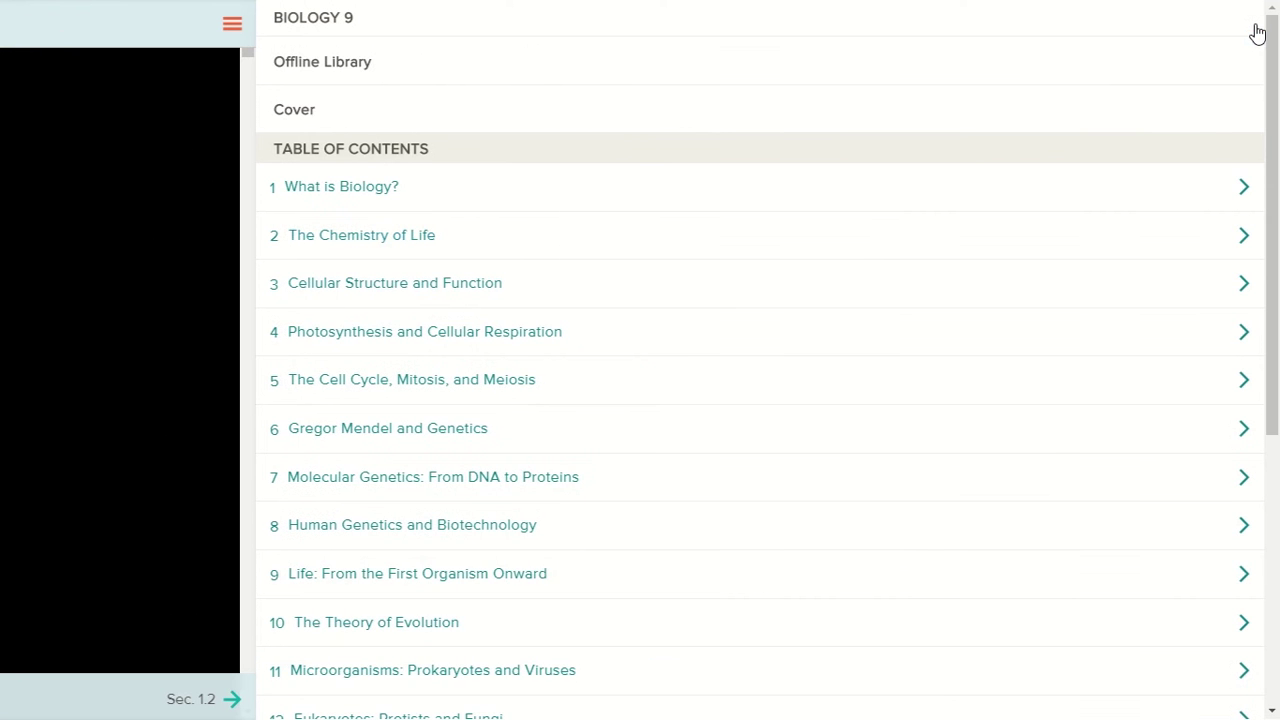
{"action": "scroll", "coordinate": [870, 259], "scroll_direction": "down", "scroll_amount": 1}
{"action": "scroll", "coordinate": [870, 259], "scroll_direction": "down", "scroll_amount": 4}
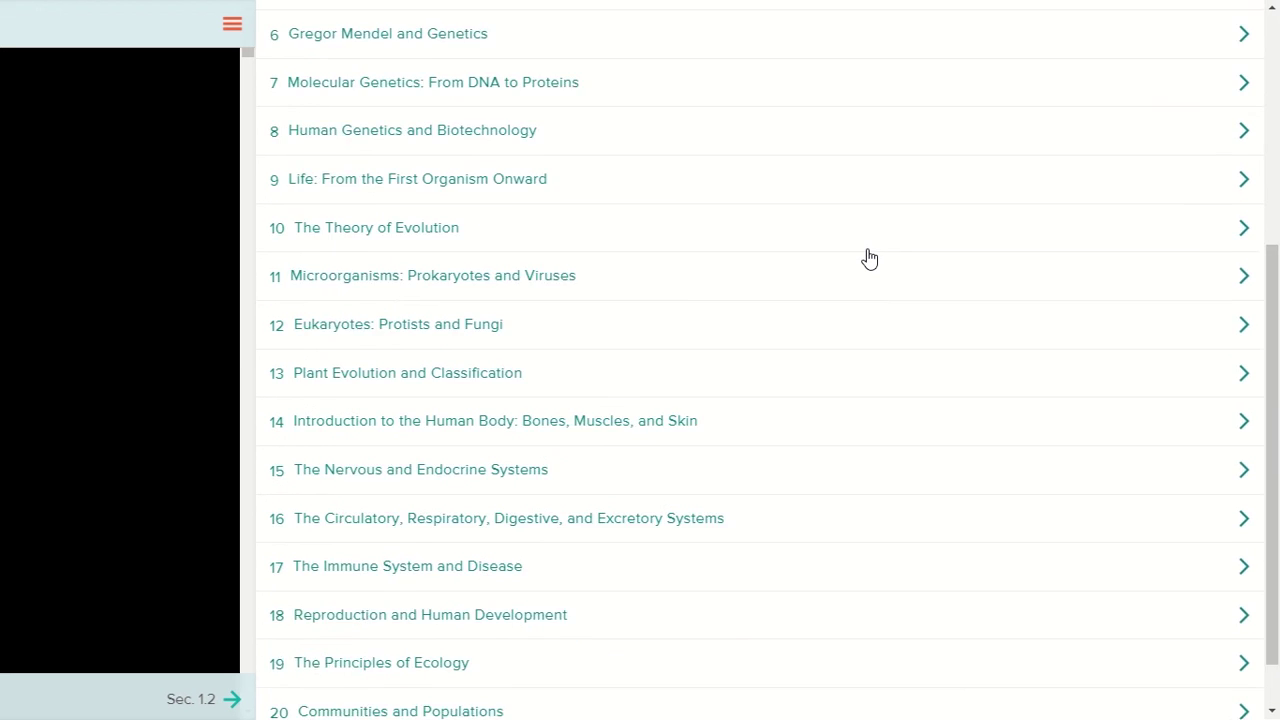
{"action": "scroll", "coordinate": [870, 259], "scroll_direction": "up", "scroll_amount": 5}
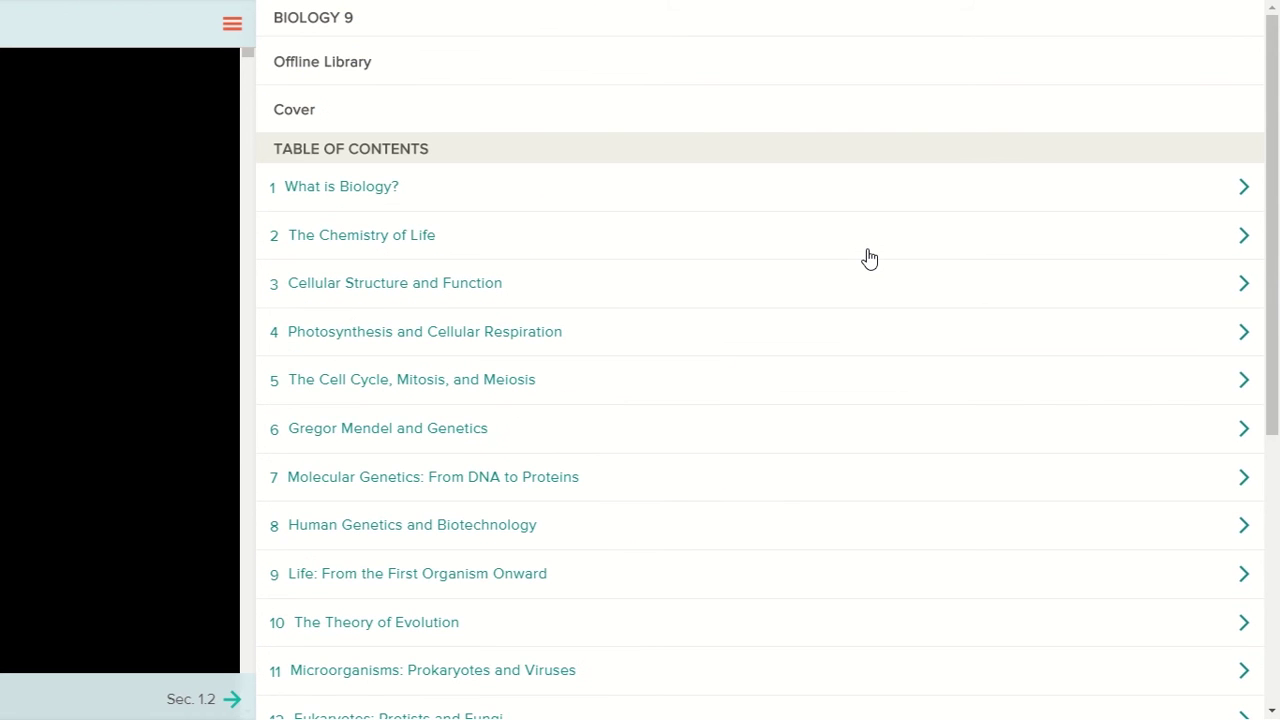
{"action": "scroll", "coordinate": [694, 451], "scroll_direction": "down", "scroll_amount": 5}
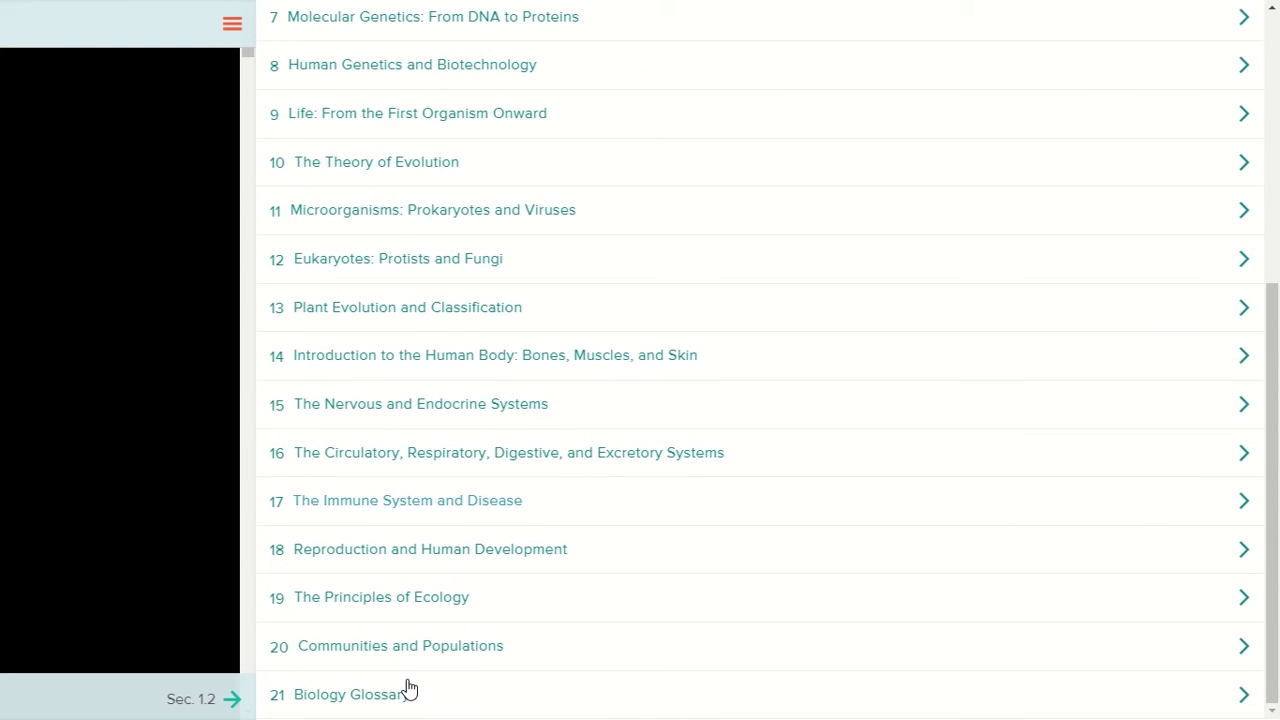
{"action": "left_click", "coordinate": [390, 698]}
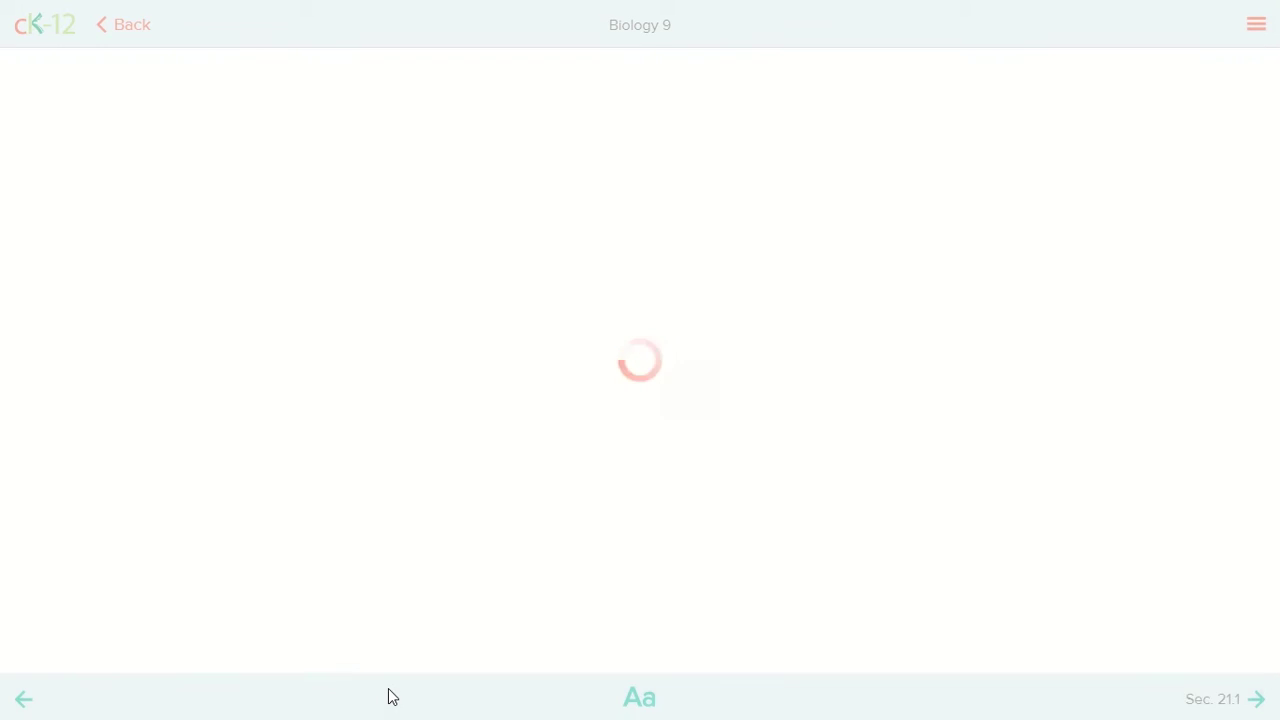
Jump to glossary entry 21.10 J, showing the definition of joint
{"action": "scroll", "coordinate": [271, 480], "scroll_direction": "down", "scroll_amount": 7}
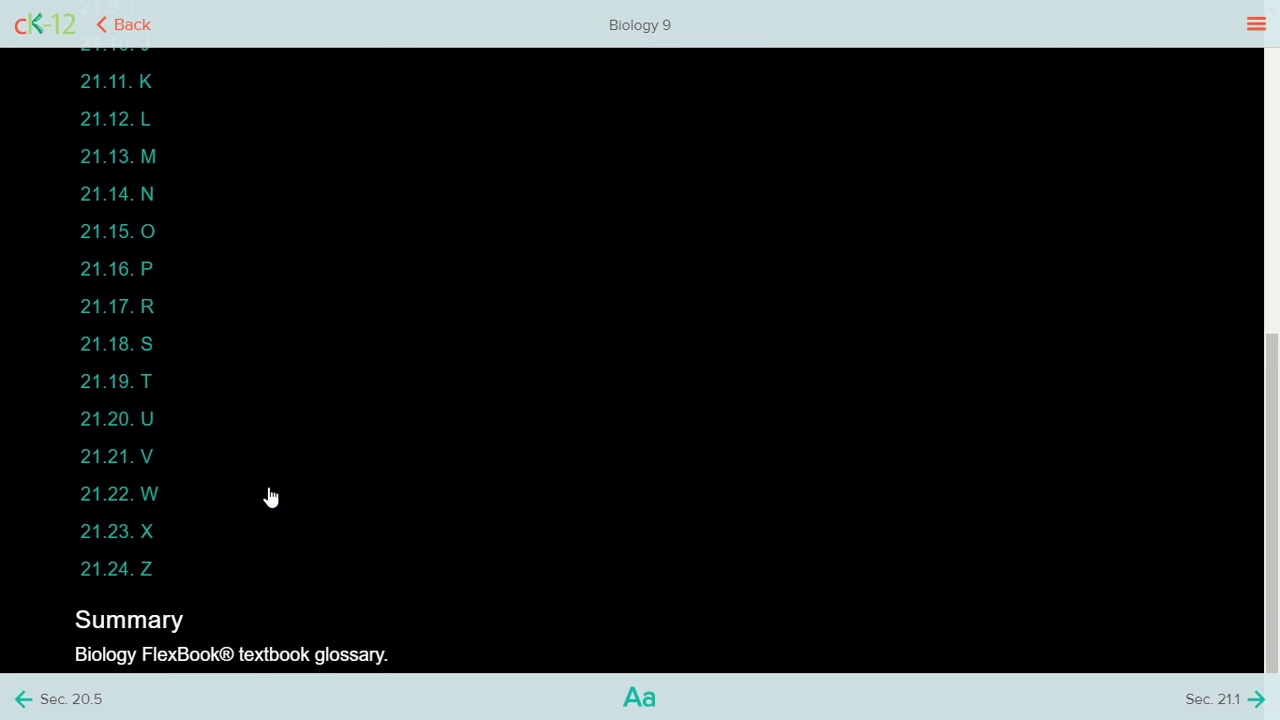
{"action": "scroll", "coordinate": [271, 490], "scroll_direction": "up", "scroll_amount": 7}
{"action": "scroll", "coordinate": [270, 497], "scroll_direction": "down", "scroll_amount": 3}
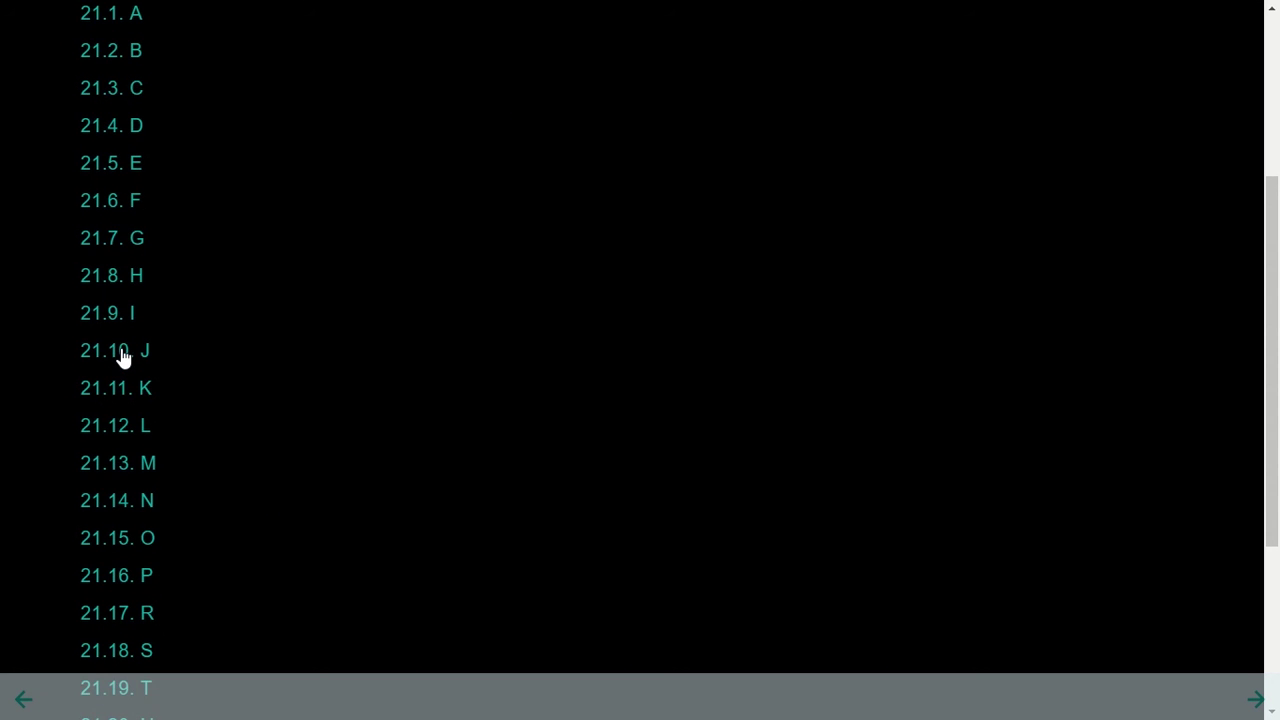
{"action": "left_click", "coordinate": [122, 352]}
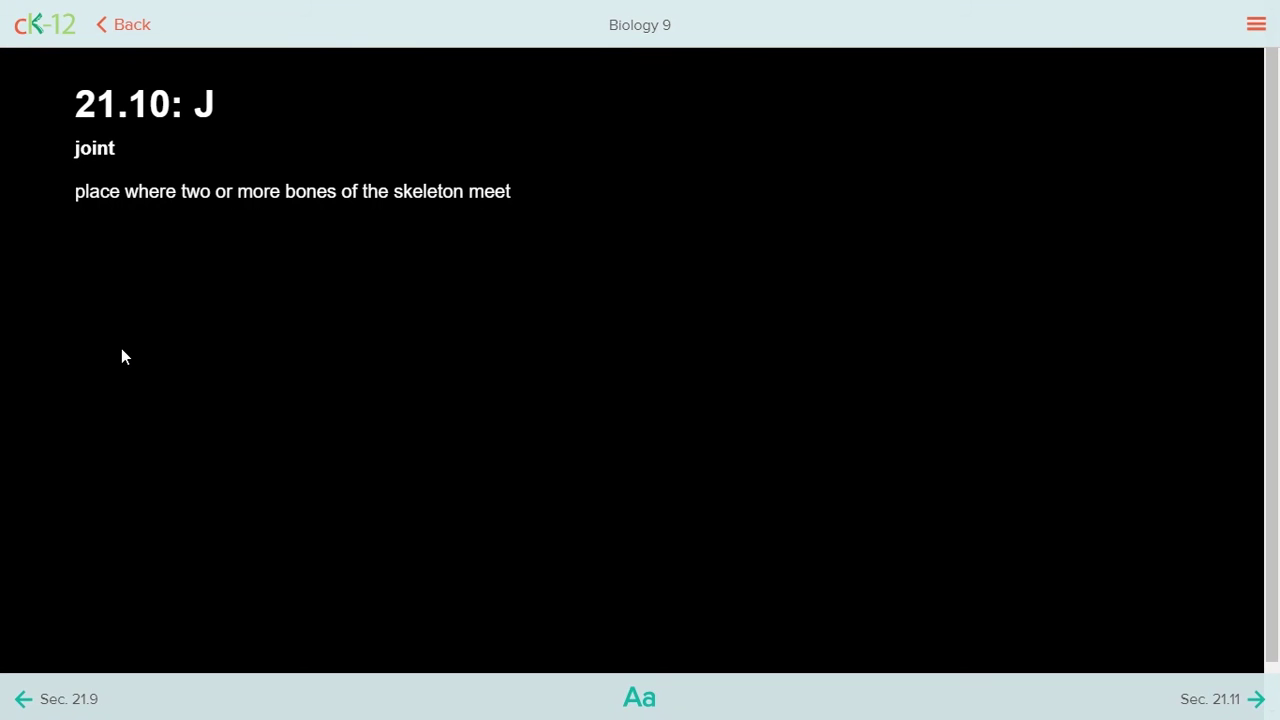